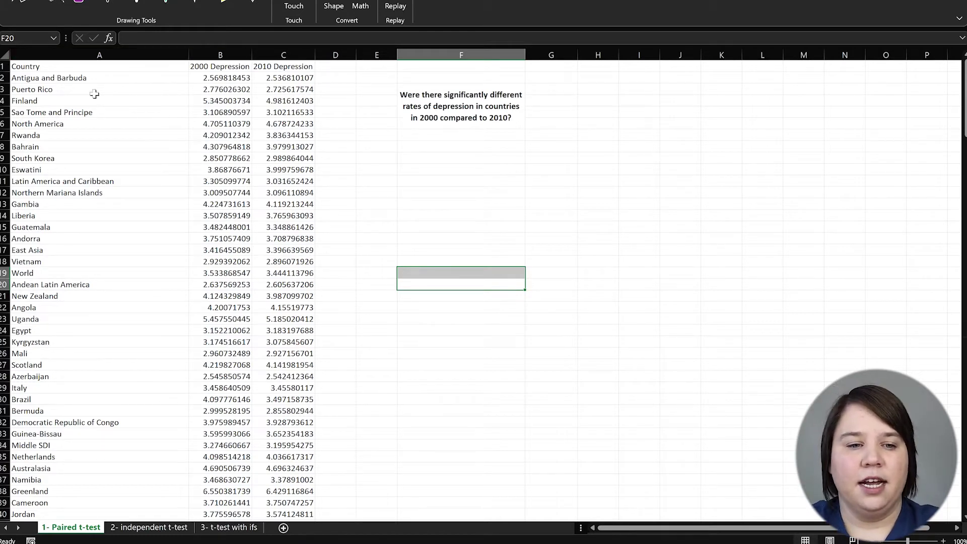
Highlight the country list and the 2000 and 2010 Depression columns to review the data.
{"action": "left_click_drag", "start_coordinate": [82, 79], "coordinate": [69, 402]}
{"action": "left_click", "coordinate": [68, 401]}
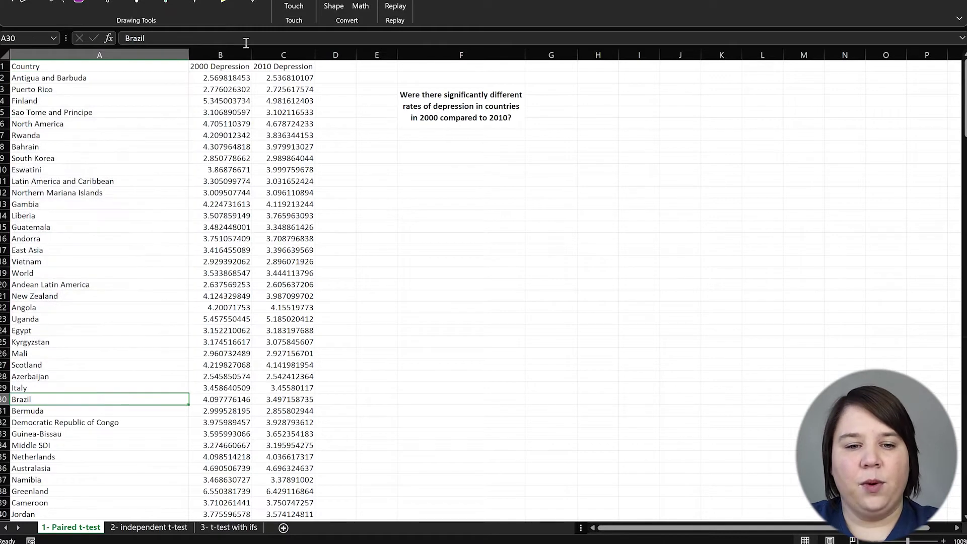
{"action": "left_click_drag", "start_coordinate": [232, 66], "coordinate": [234, 298]}
{"action": "left_click_drag", "start_coordinate": [292, 73], "coordinate": [295, 141]}
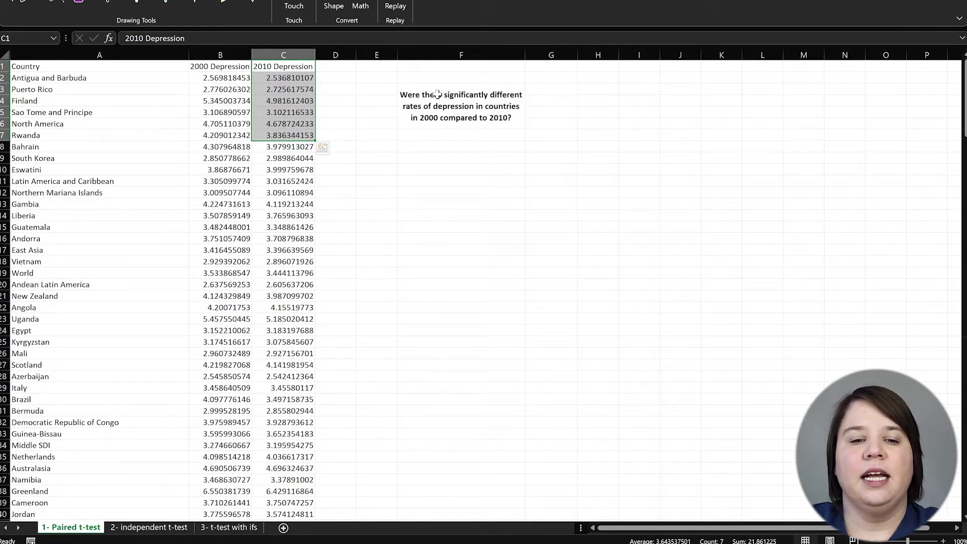
{"action": "left_click", "coordinate": [350, 103]}
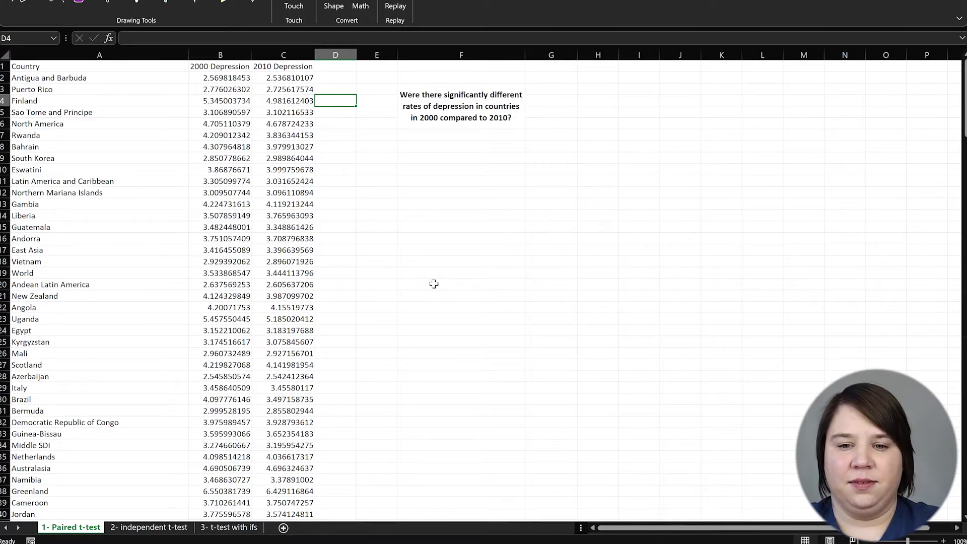
In G3, enter =T.TEST(B:B,C:C,2,1) for a paired two-tailed test, returning 3.96E-10.
{"action": "left_click", "coordinate": [551, 89]}
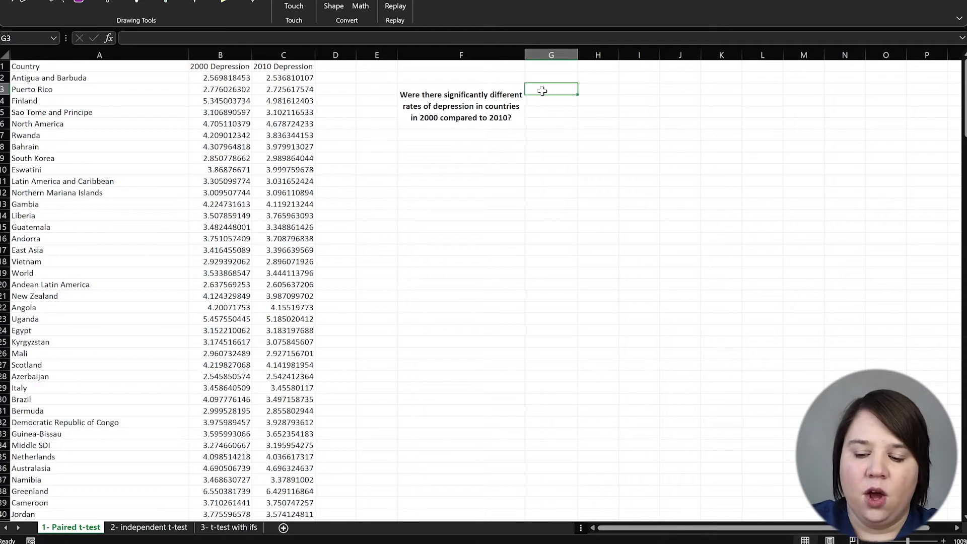
{"action": "type", "text": "="}
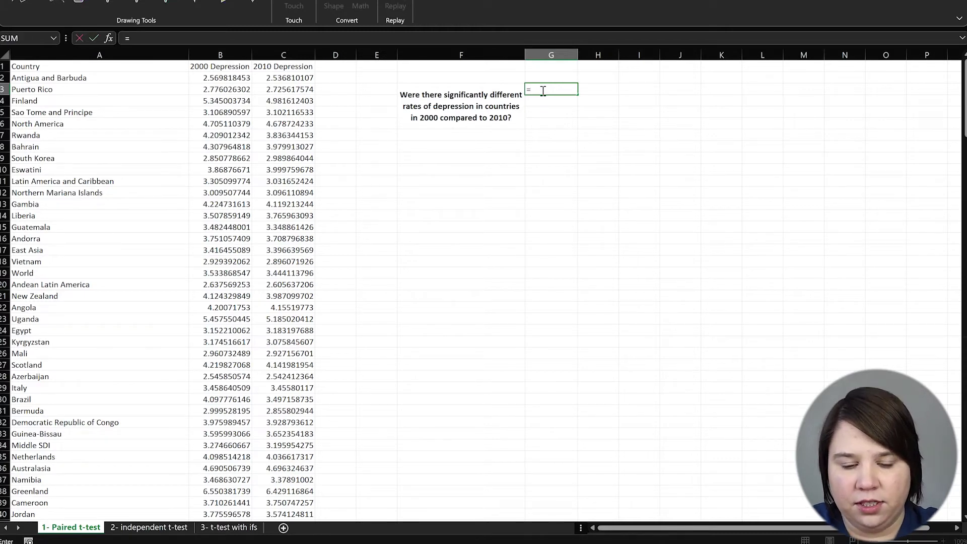
{"action": "type", "text": "t."}
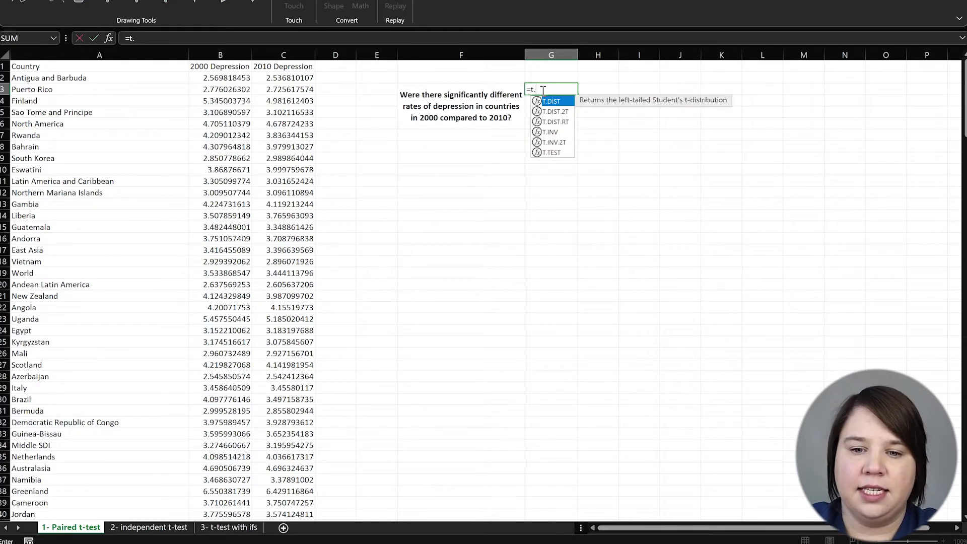
{"action": "type", "text": "test"}
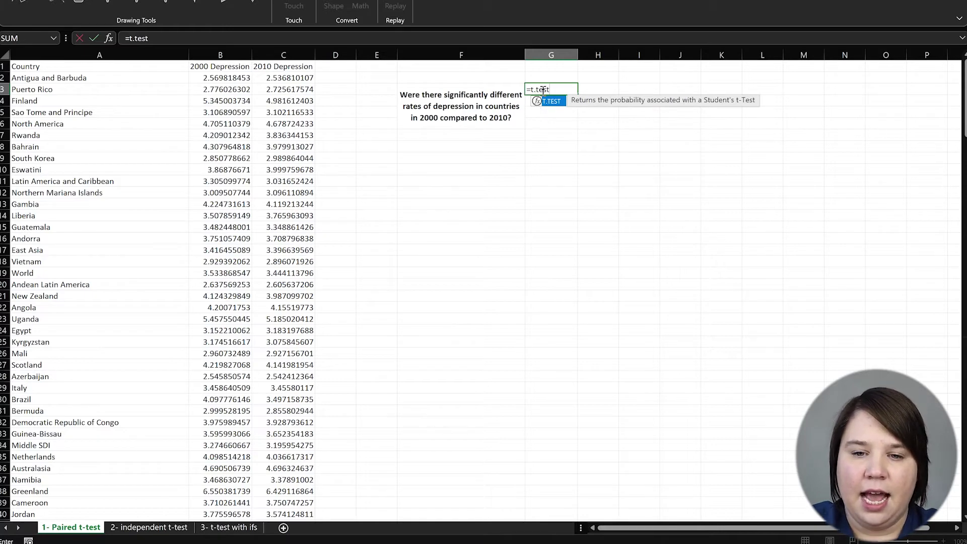
{"action": "type", "text": "("}
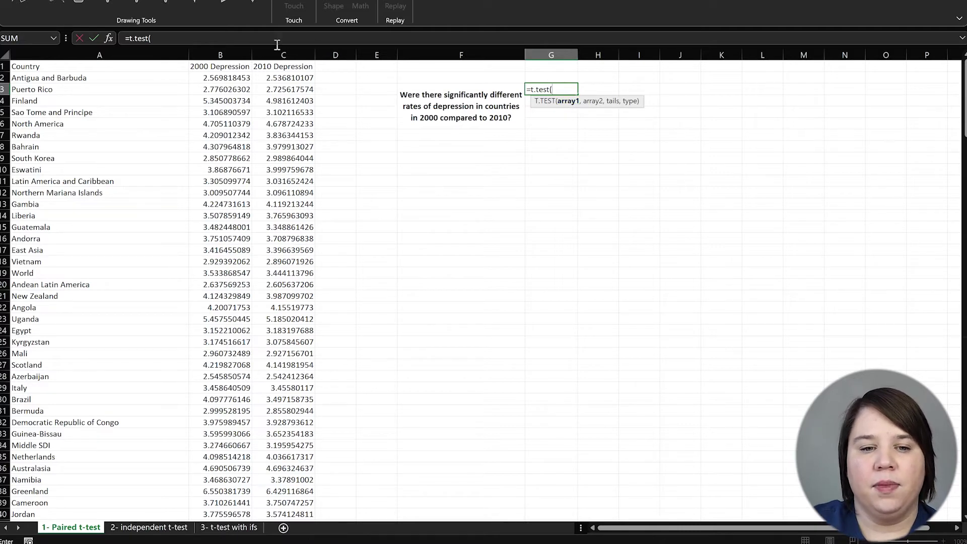
{"action": "left_click", "coordinate": [218, 55]}
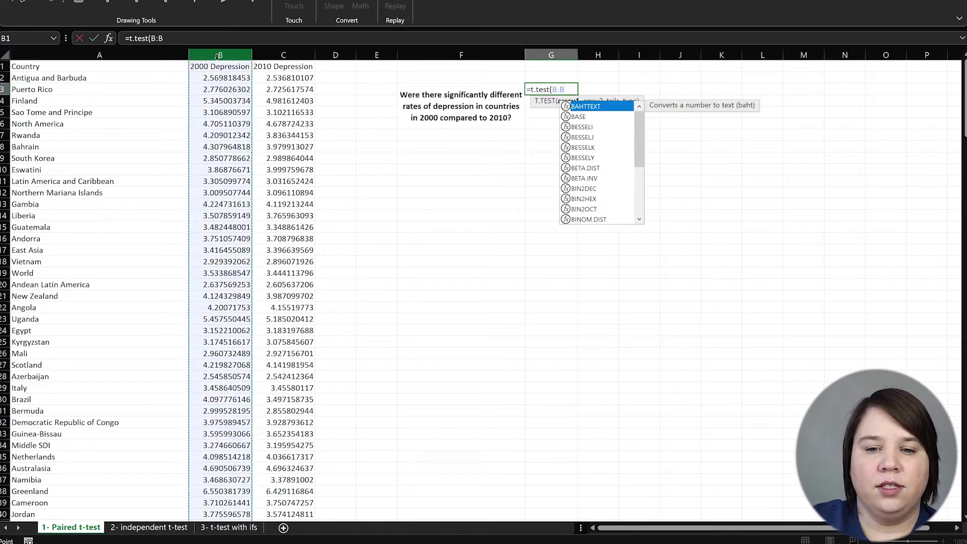
{"action": "type", "text": ","}
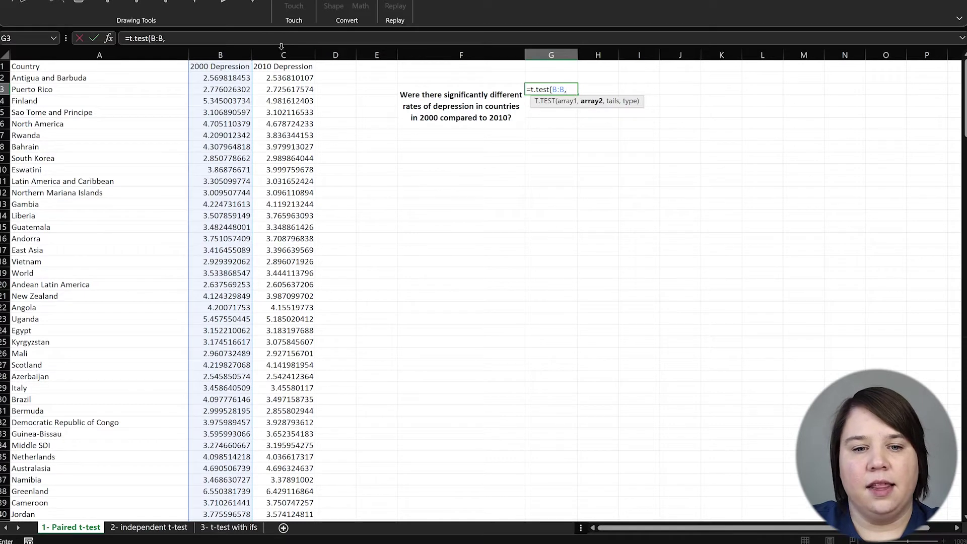
{"action": "left_click", "coordinate": [282, 51]}
{"action": "type", "text": ","}
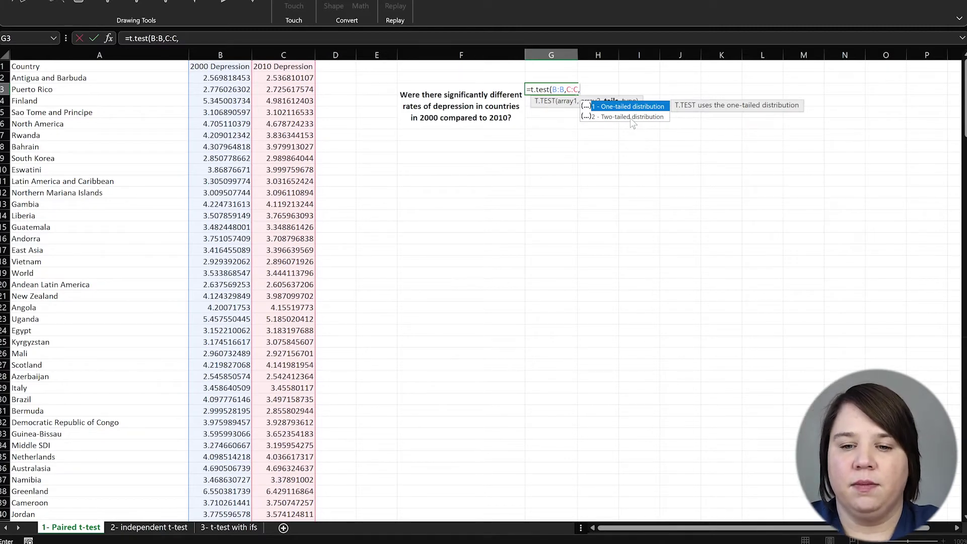
{"action": "type", "text": "2"}
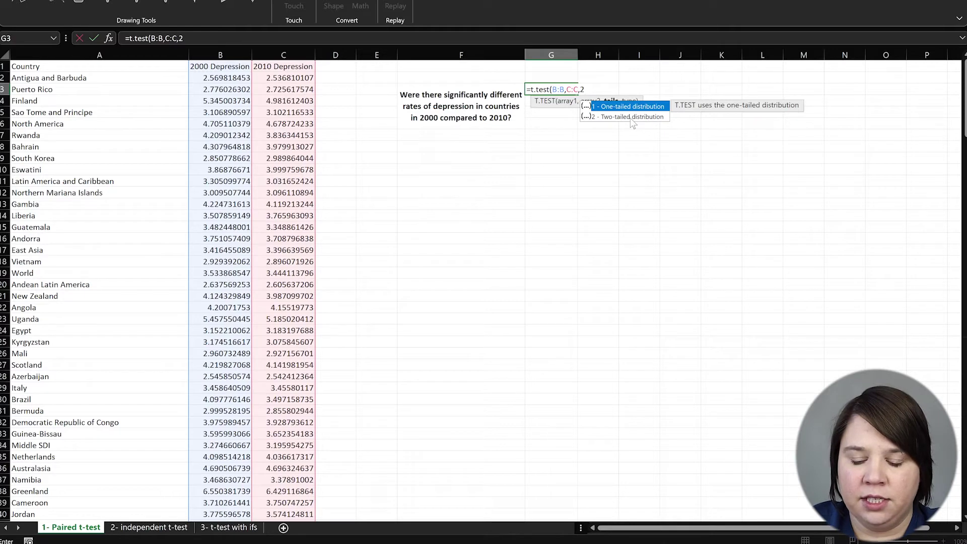
{"action": "type", "text": ","}
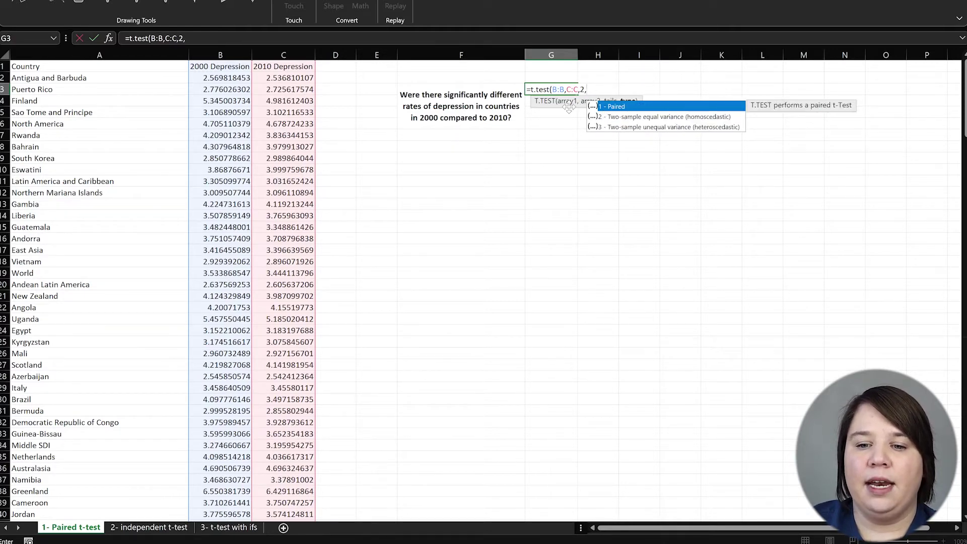
{"action": "type", "text": "1"}
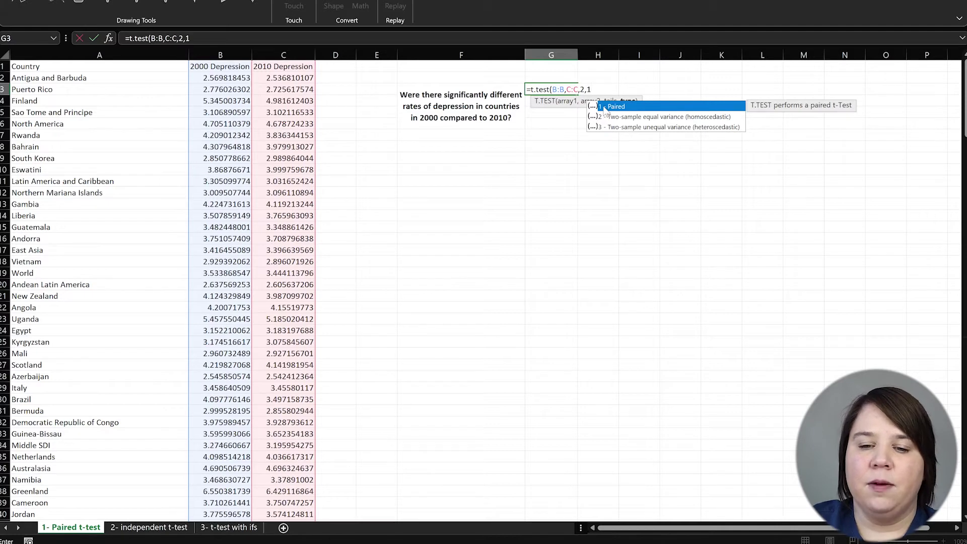
{"action": "type", "text": ")"}
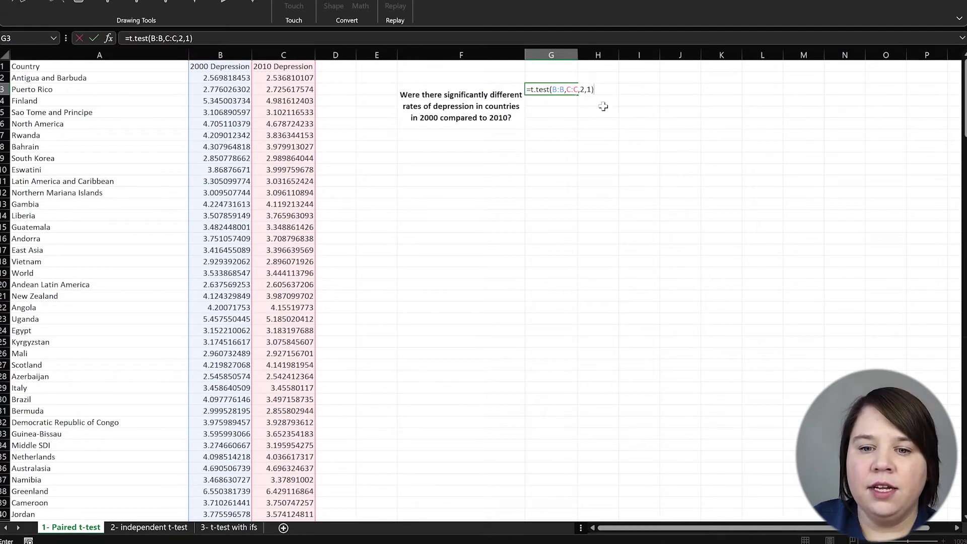
{"action": "key", "text": "Return"}
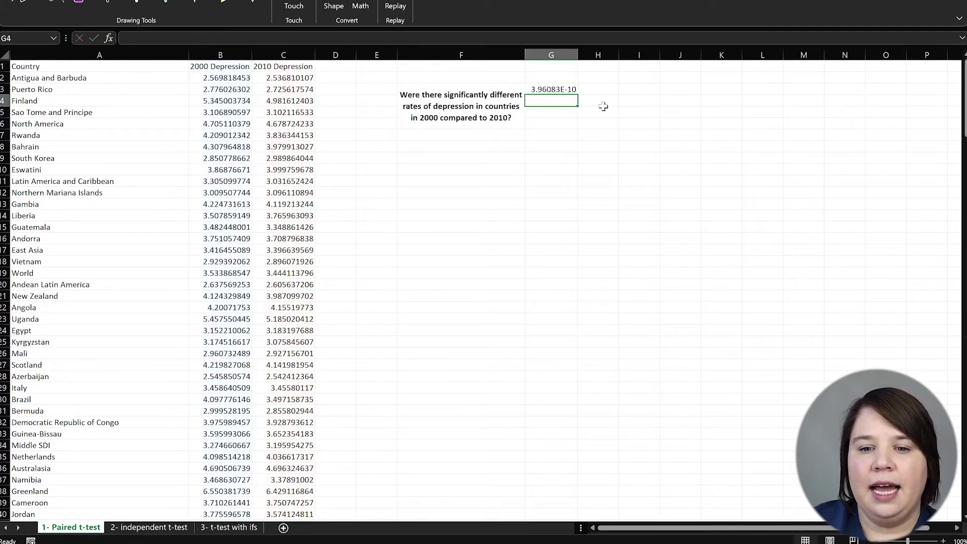
{"action": "left_click", "coordinate": [557, 89]}
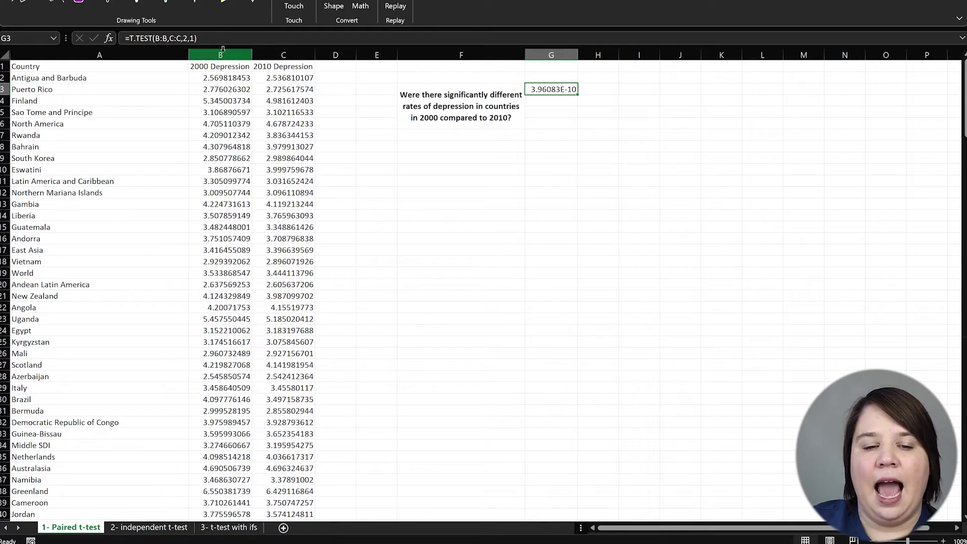
Compare Antigua and Barbuda's 2000 and 2010 values, recheck G3, then open the '2- independent t-test' sheet.
{"action": "left_click_drag", "start_coordinate": [222, 55], "coordinate": [256, 54]}
{"action": "left_click", "coordinate": [243, 78]}
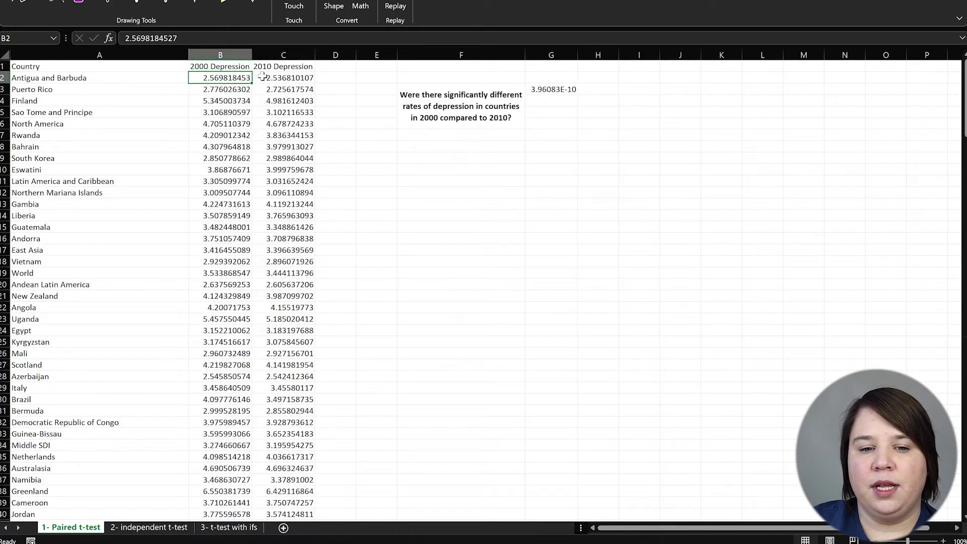
{"action": "left_click", "coordinate": [262, 78]}
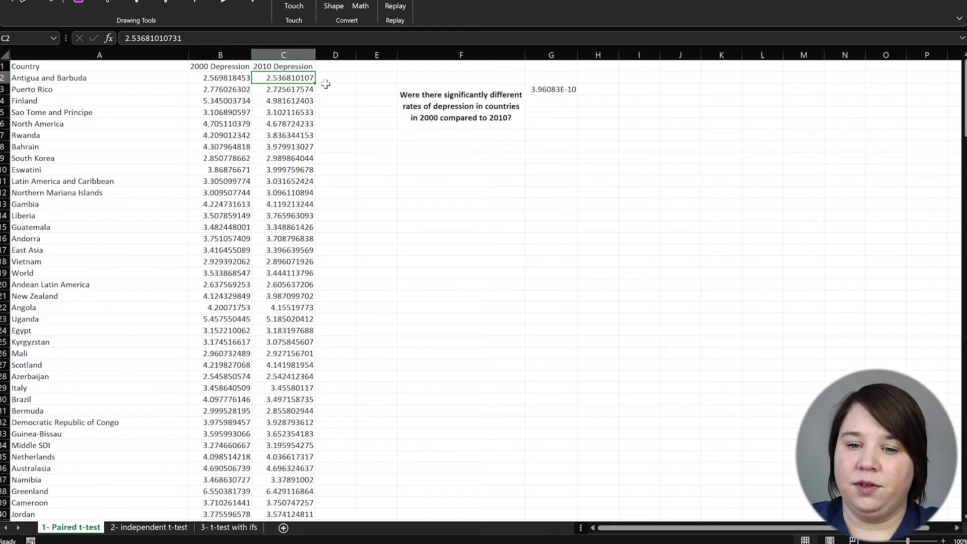
{"action": "left_click", "coordinate": [544, 91]}
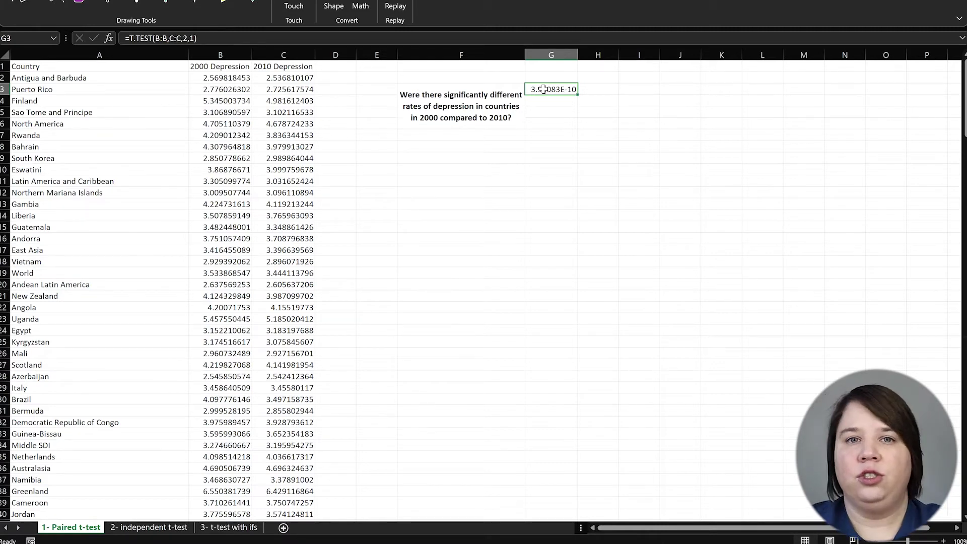
{"action": "left_click", "coordinate": [519, 146]}
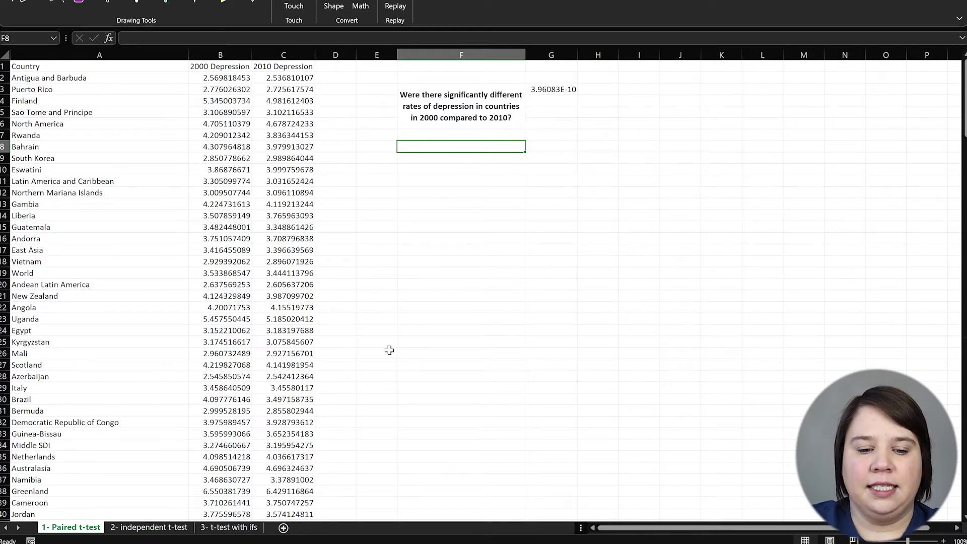
{"action": "left_click", "coordinate": [149, 526]}
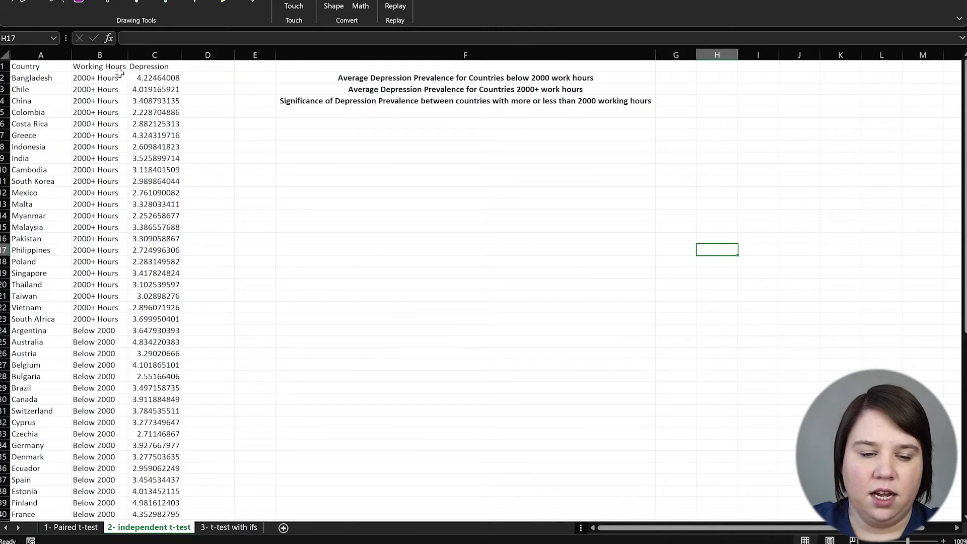
{"action": "left_click", "coordinate": [38, 79]}
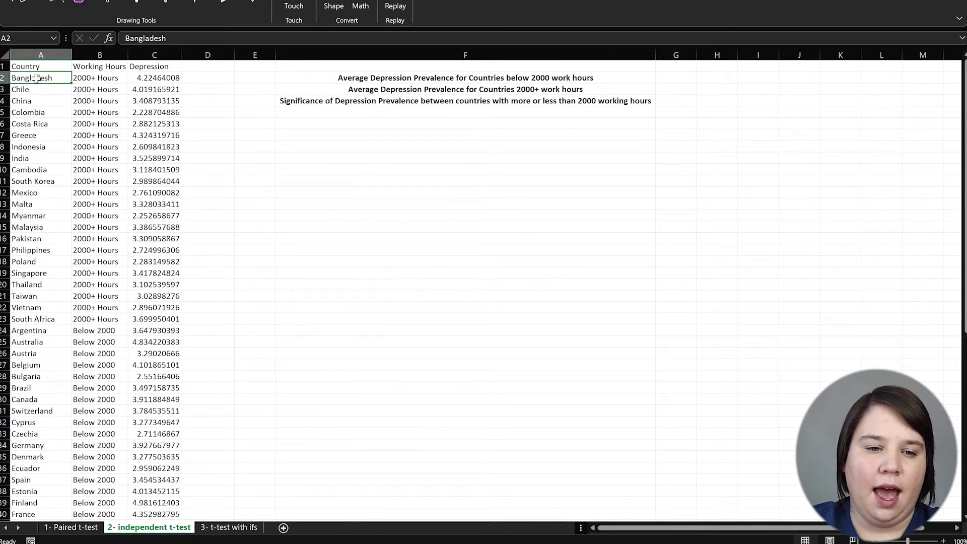
{"action": "left_click_drag", "start_coordinate": [81, 81], "coordinate": [96, 216]}
{"action": "left_click", "coordinate": [39, 76]}
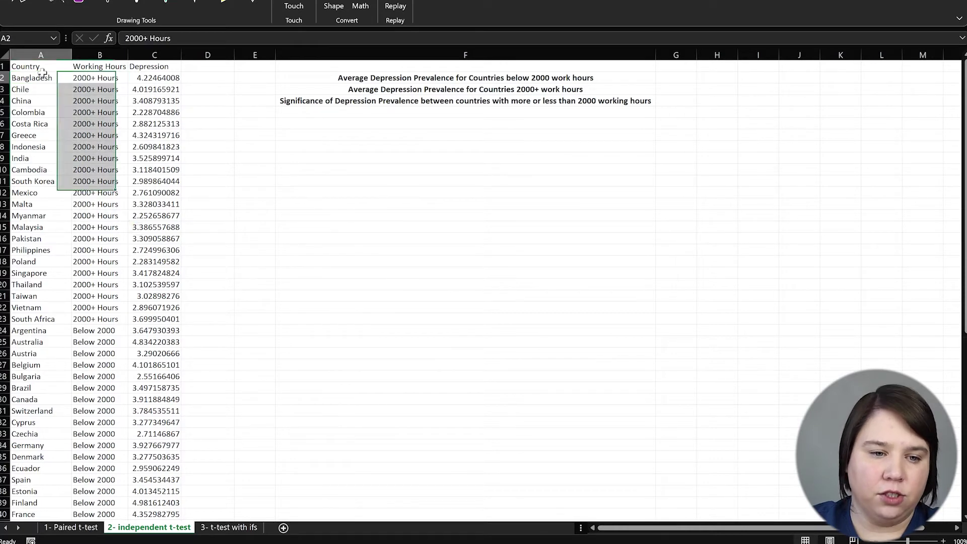
{"action": "left_click_drag", "start_coordinate": [104, 78], "coordinate": [100, 321]}
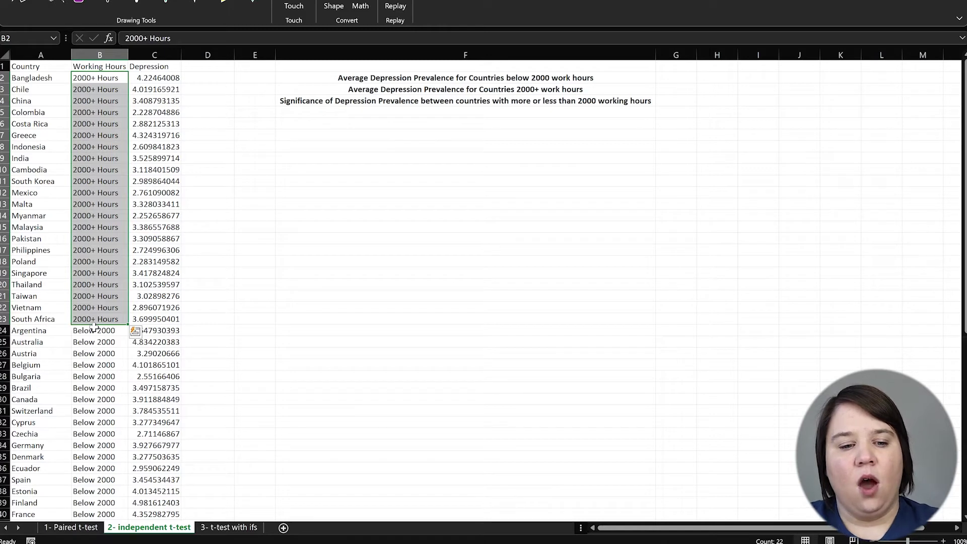
{"action": "left_click_drag", "start_coordinate": [94, 333], "coordinate": [95, 406]}
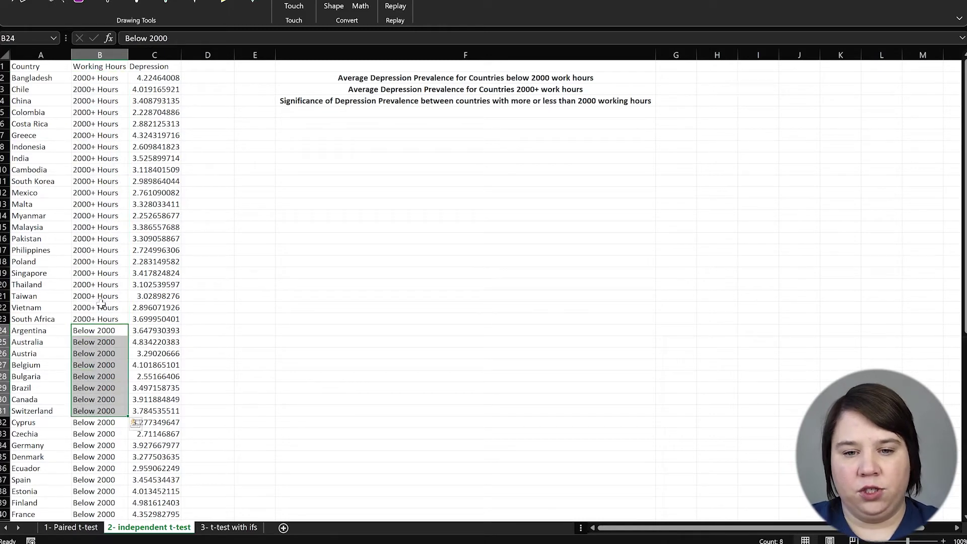
{"action": "left_click", "coordinate": [353, 79]}
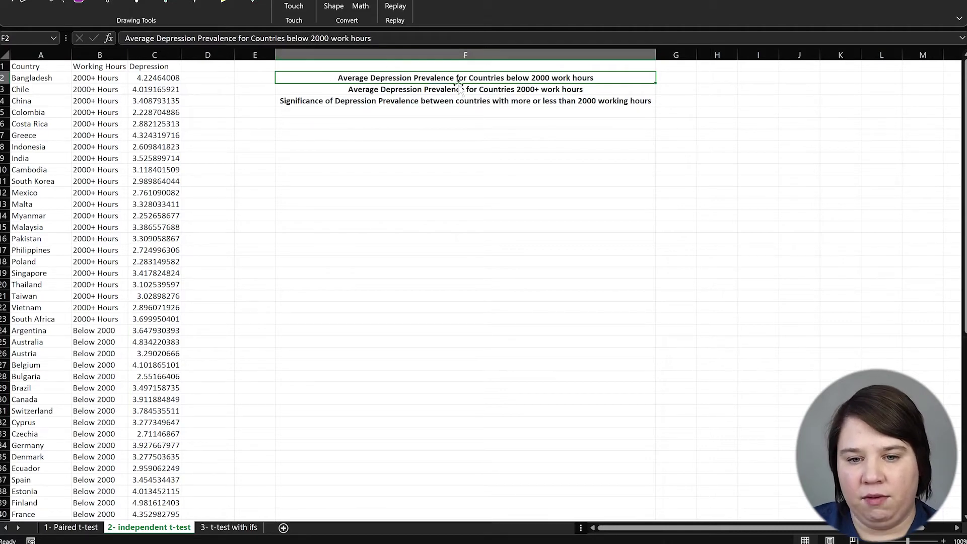
{"action": "left_click", "coordinate": [673, 76]}
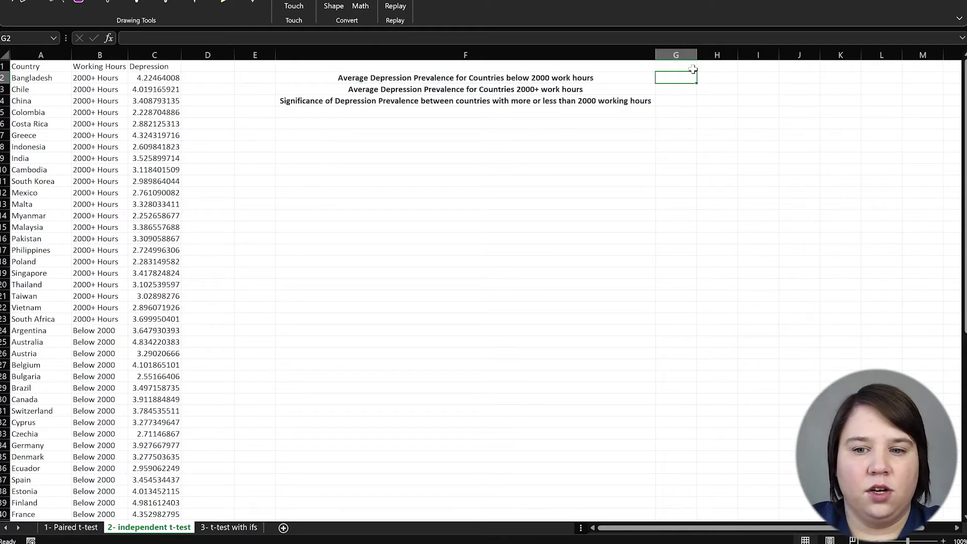
{"action": "type", "text": "=Average("}
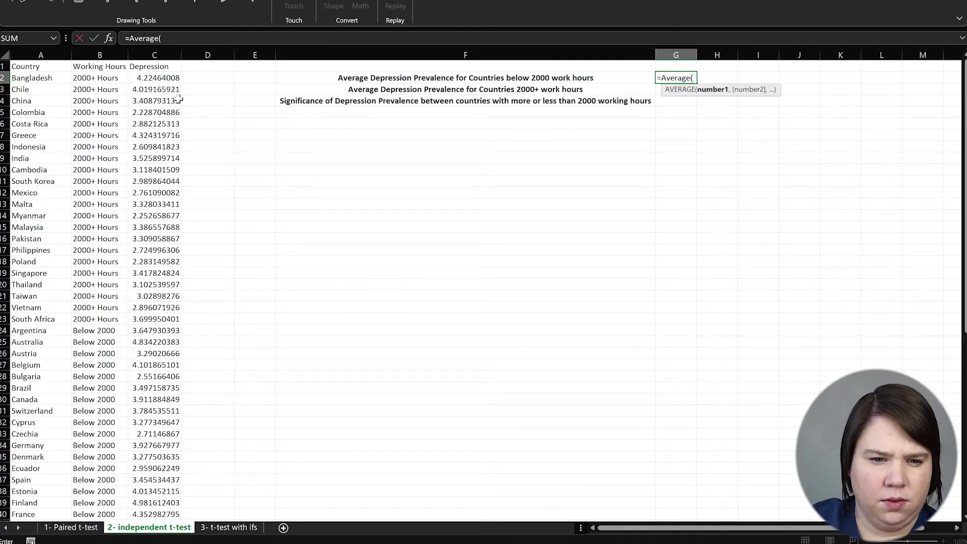
Enter =AVERAGE(C2:C23) in G2, giving 3.160121.
{"action": "left_click", "coordinate": [156, 76]}
{"action": "left_click_drag", "start_coordinate": [156, 75], "coordinate": [150, 329]}
{"action": "type", "text": ")"}
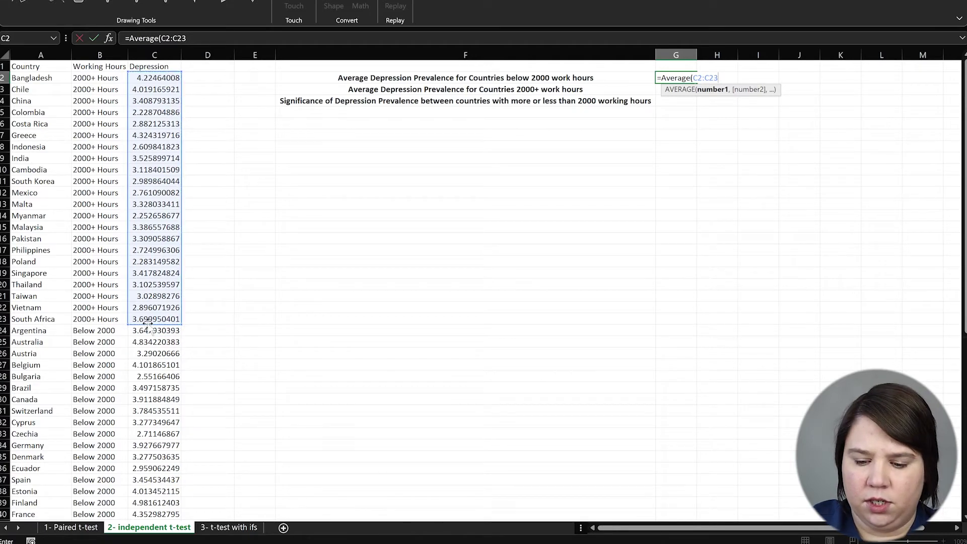
{"action": "key", "text": "Up"}
Enter =AVERAGE(C24:C66) in G3, giving 3.635747.
{"action": "key", "text": "Down"}
{"action": "key", "text": "Down"}
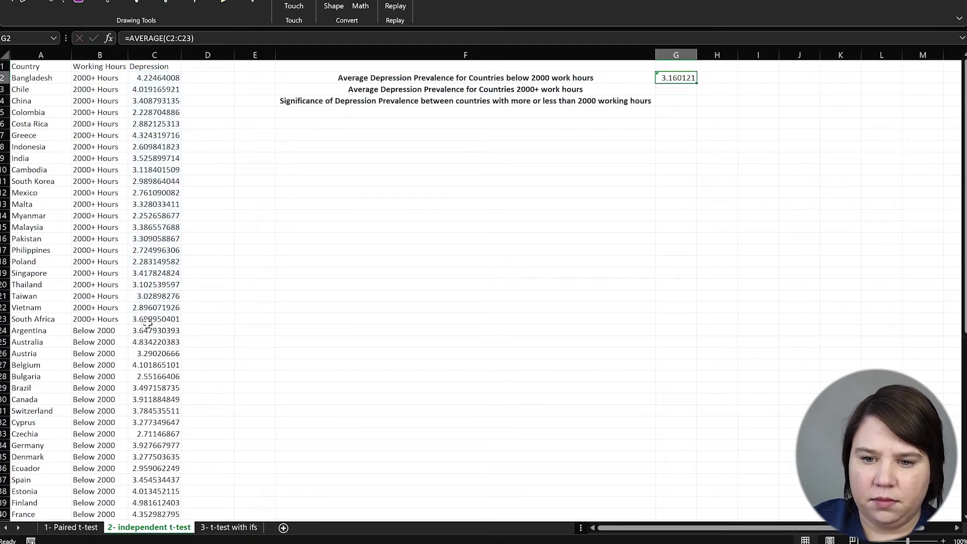
{"action": "type", "text": "=Average("}
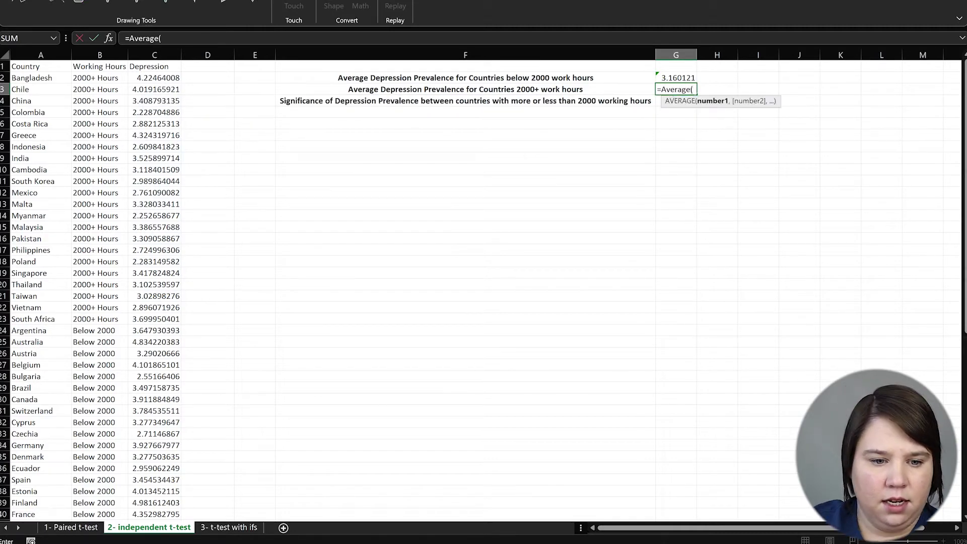
{"action": "left_click", "coordinate": [141, 330]}
{"action": "key", "text": "ctrl+shift+Down"}
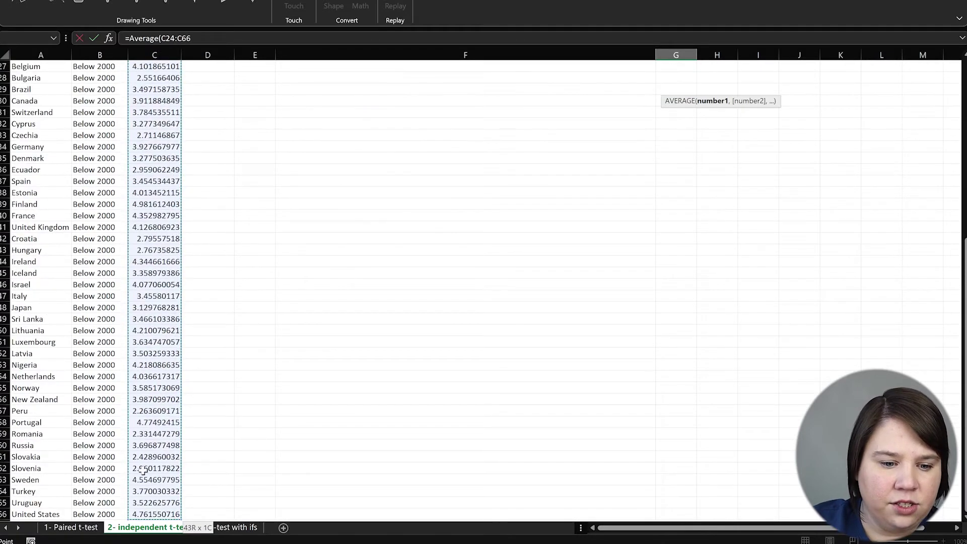
{"action": "type", "text": ")"}
{"action": "key", "text": "Return"}
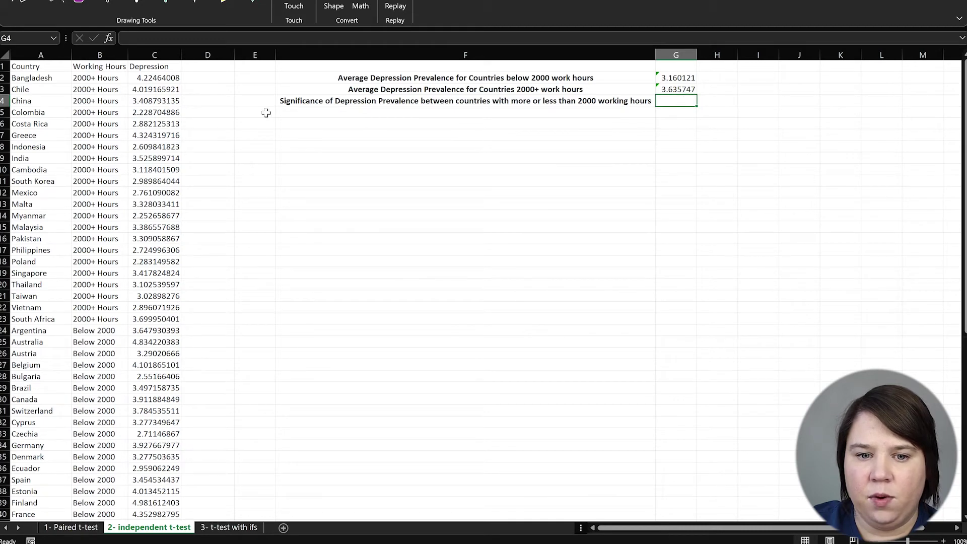
{"action": "left_click_drag", "start_coordinate": [283, 101], "coordinate": [410, 113]}
{"action": "left_click", "coordinate": [411, 101]}
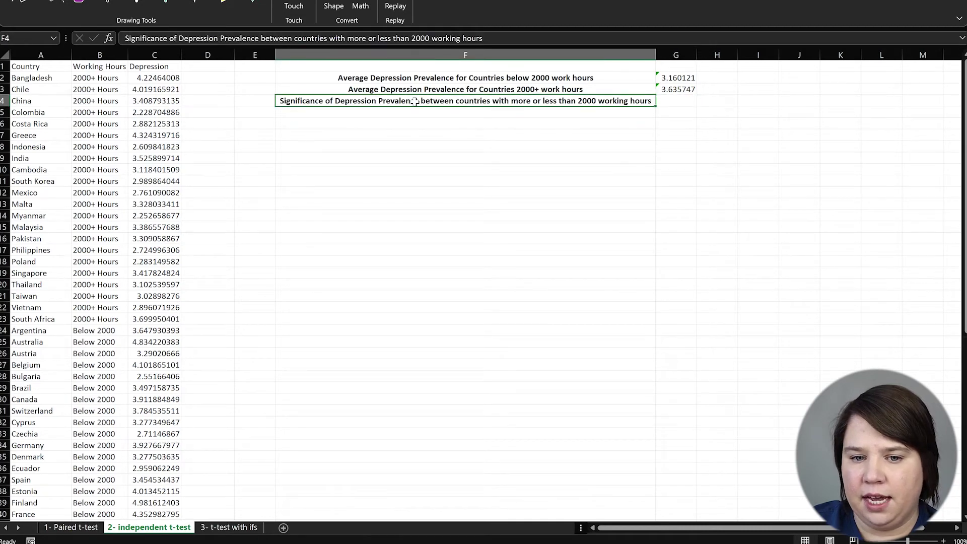
In G4, enter =T.TEST(C2:C23,C24:C66,2,3) for a two-tailed unequal-variance test, giving 0.005331.
{"action": "left_click", "coordinate": [453, 147]}
{"action": "left_click", "coordinate": [670, 100]}
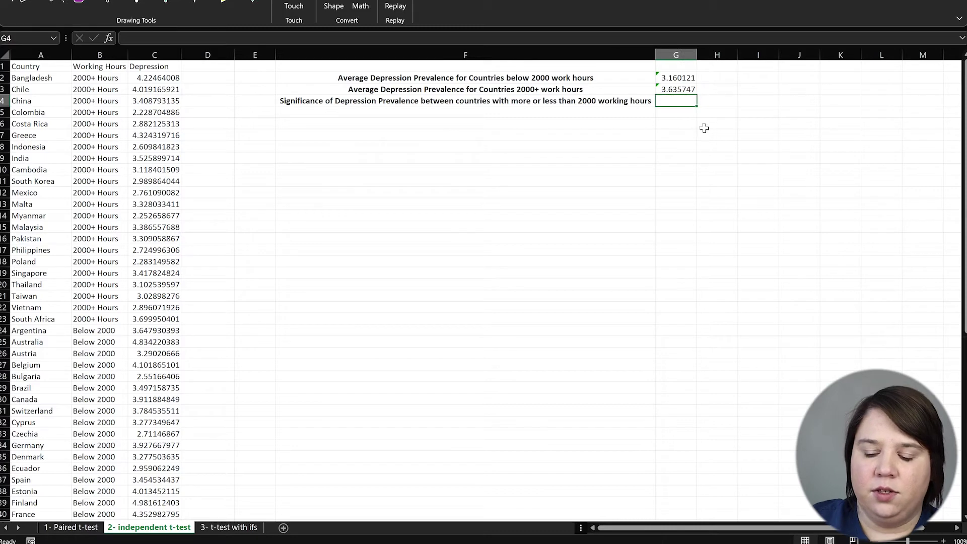
{"action": "type", "text": "=t.test("}
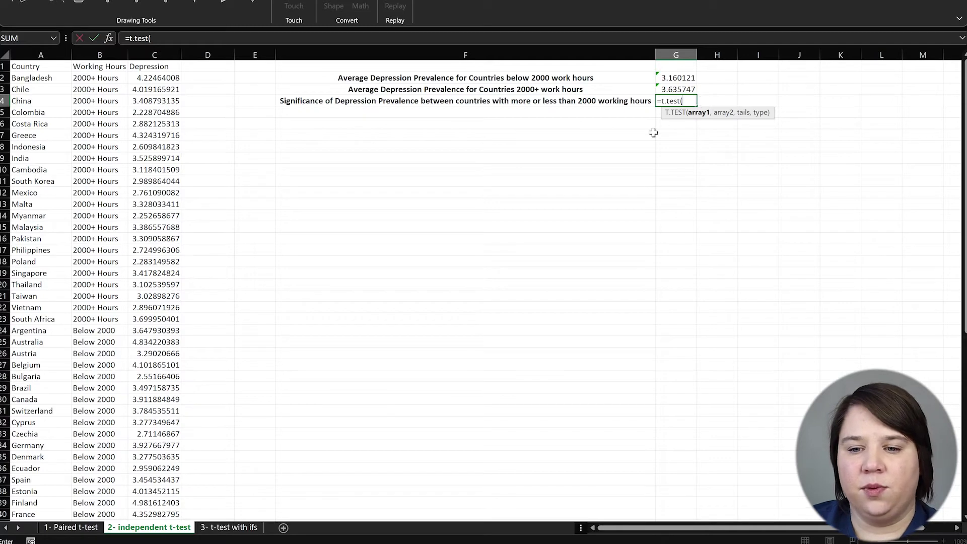
{"action": "left_click_drag", "start_coordinate": [146, 78], "coordinate": [152, 319]}
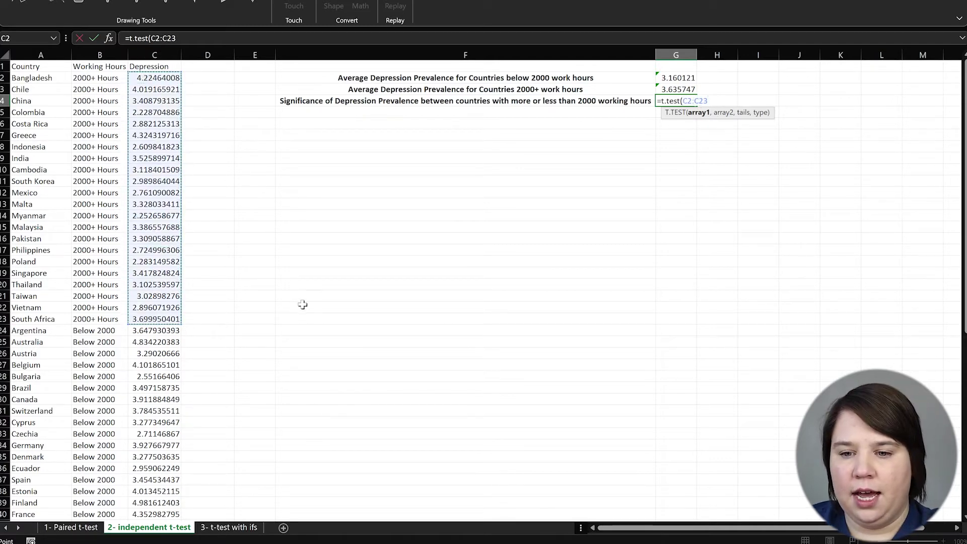
{"action": "type", "text": ","}
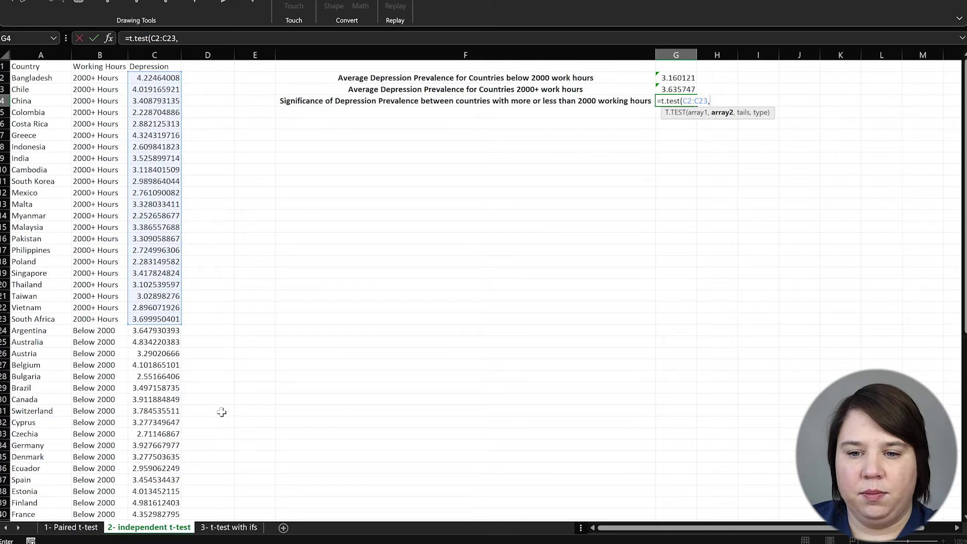
{"action": "left_click", "coordinate": [169, 330]}
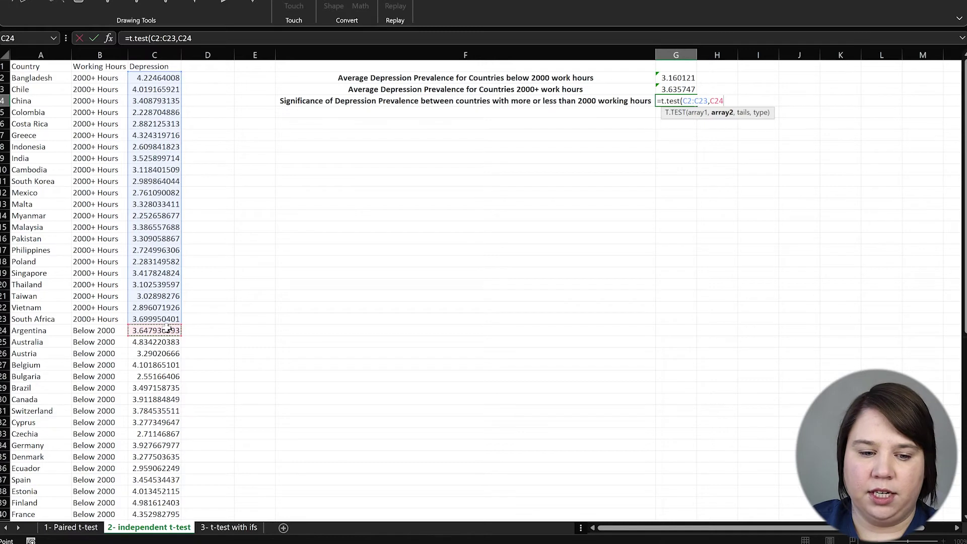
{"action": "key", "text": "ctrl+shift+Down"}
{"action": "scroll", "coordinate": [421, 257], "scroll_direction": "up", "scroll_amount": 9}
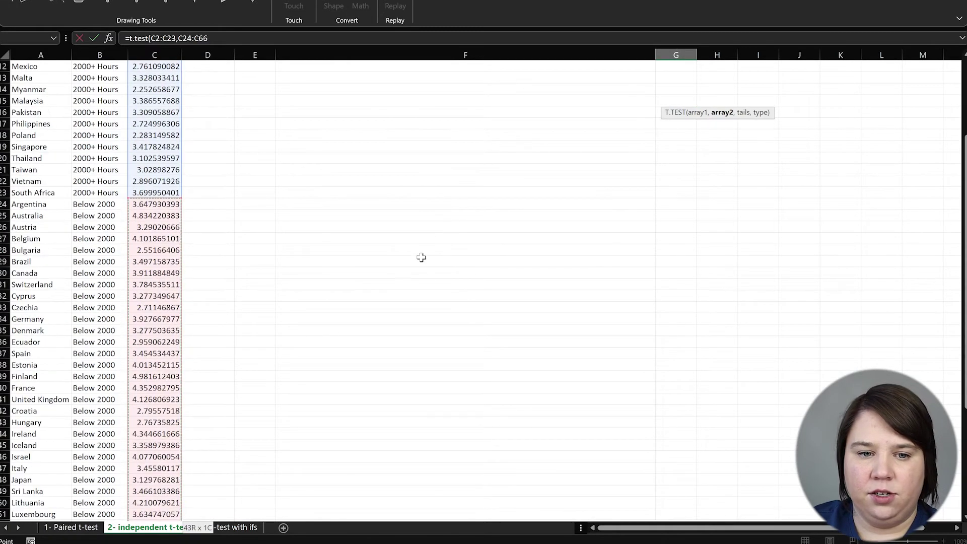
{"action": "type", "text": ","}
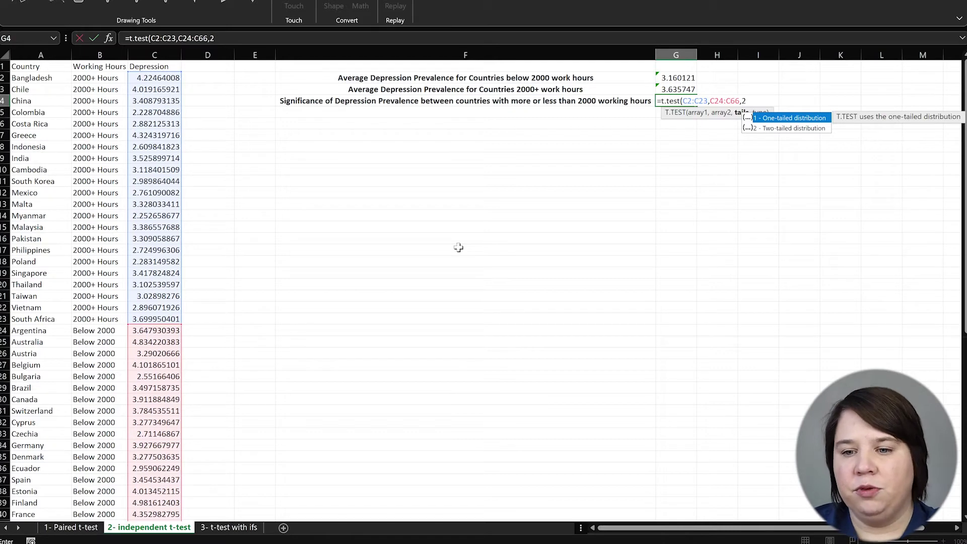
{"action": "type", "text": "2"}
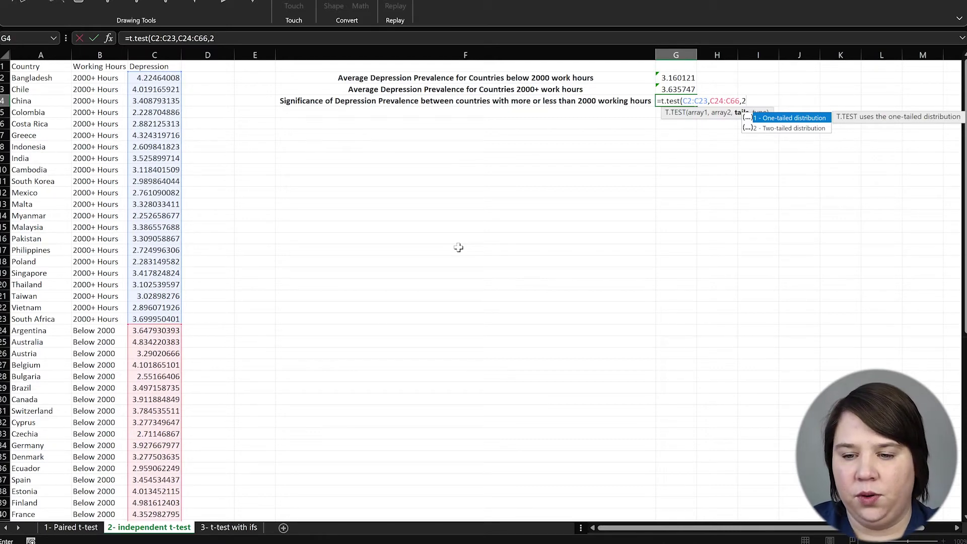
{"action": "type", "text": ","}
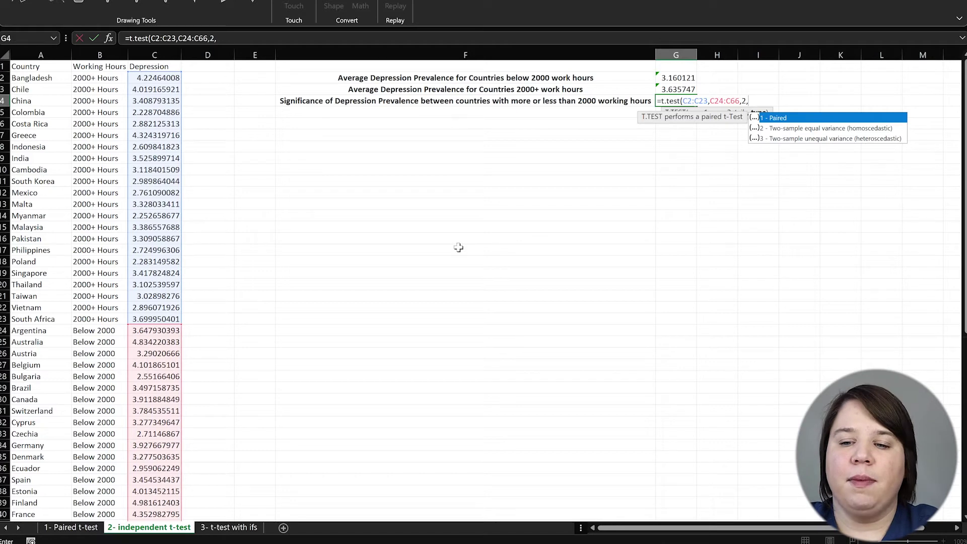
{"action": "type", "text": ")"}
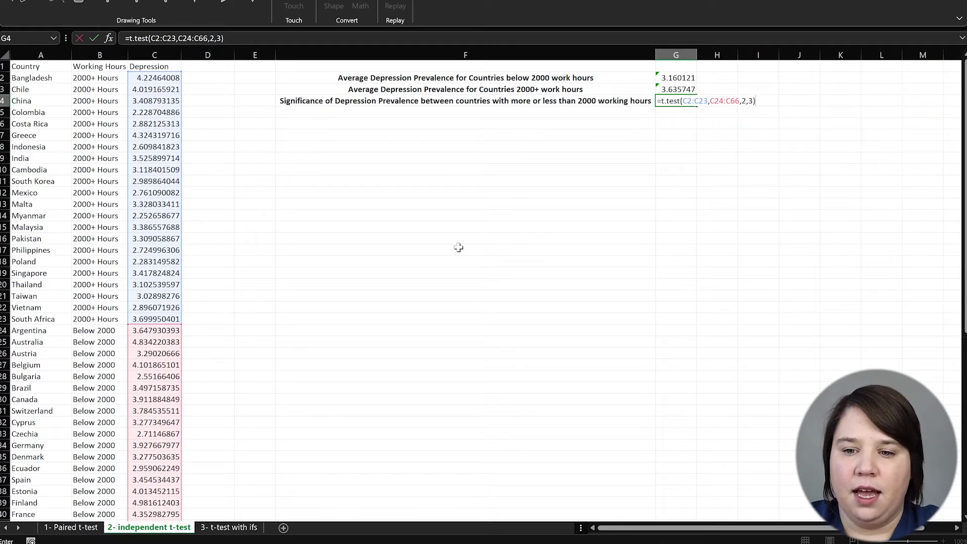
{"action": "key", "text": "Return"}
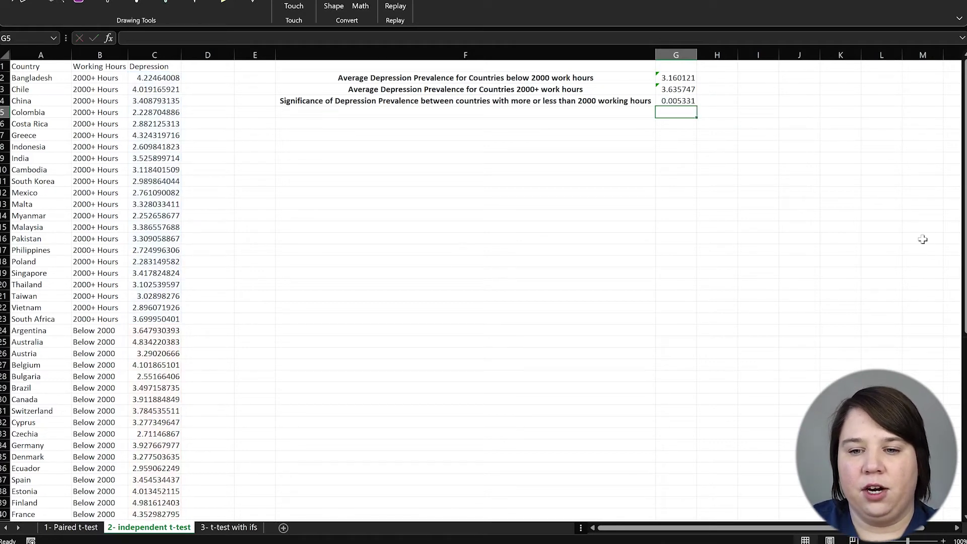
Check G4's formula against the significance label and the 2000+ average label.
{"action": "left_click", "coordinate": [680, 101]}
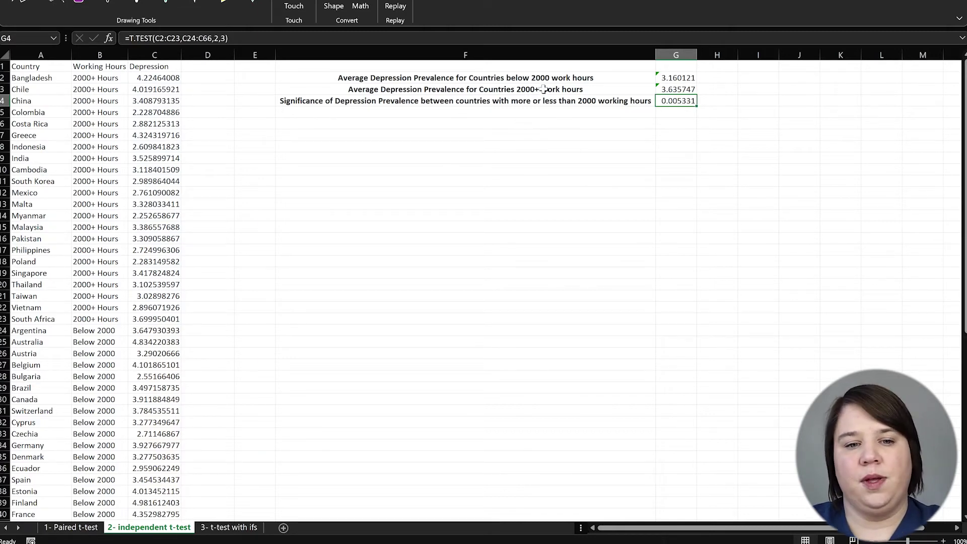
{"action": "left_click", "coordinate": [307, 101]}
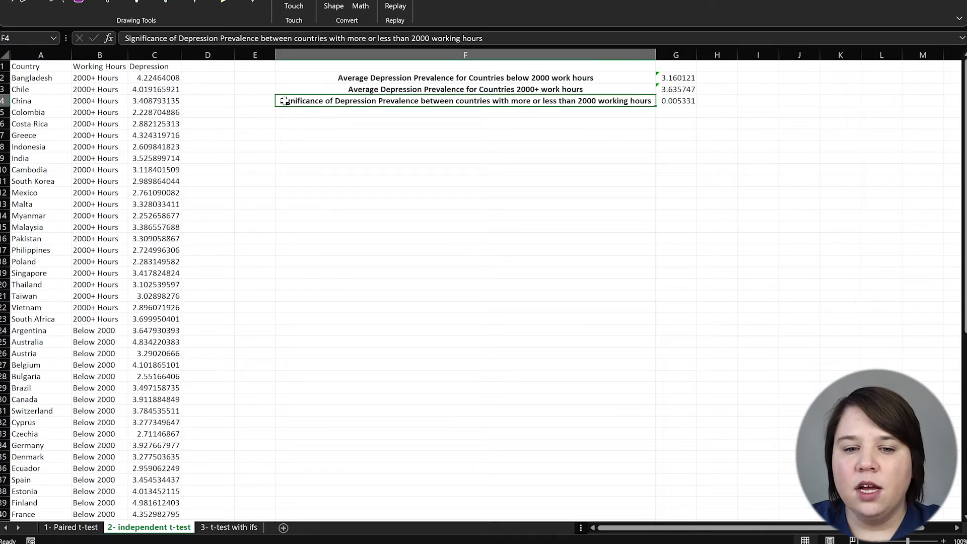
{"action": "left_click", "coordinate": [677, 103]}
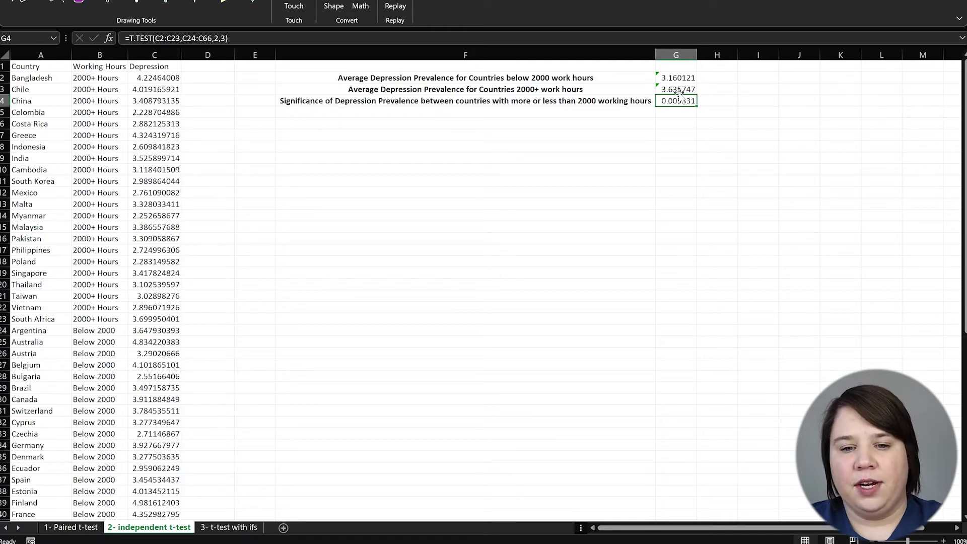
{"action": "left_click", "coordinate": [519, 91]}
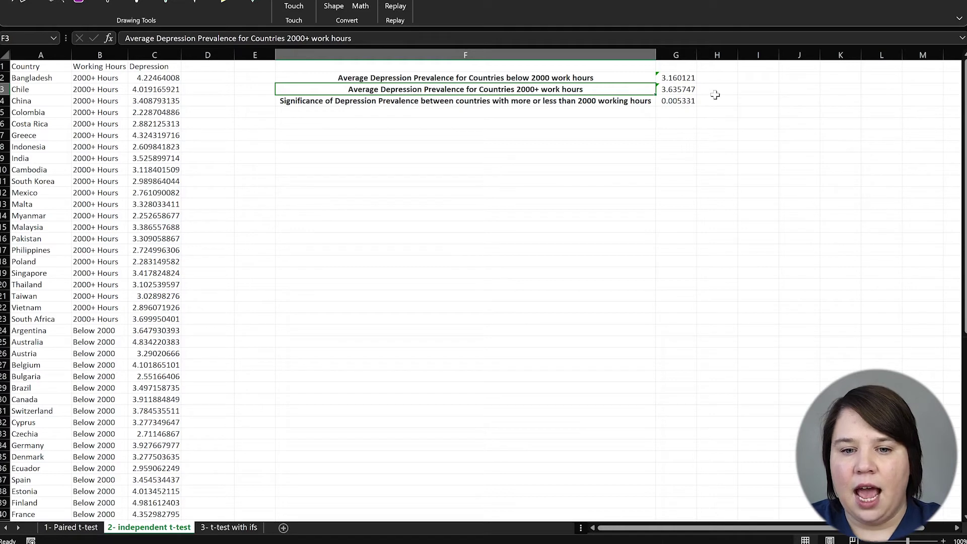
Change G3 to =AVERAGE(C2:C23) so it averages the 2000+ hours group (3.160121).
{"action": "left_click", "coordinate": [687, 91]}
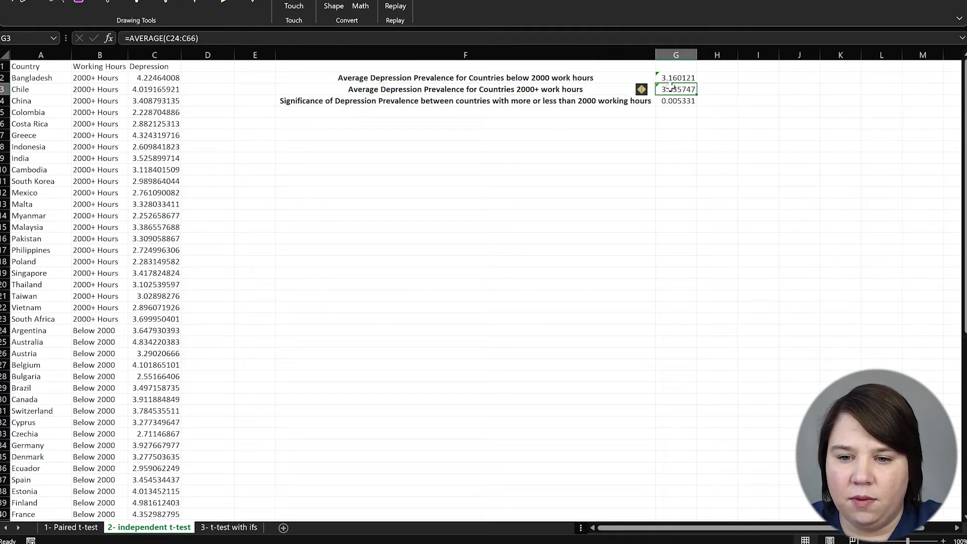
{"action": "left_click", "coordinate": [311, 40]}
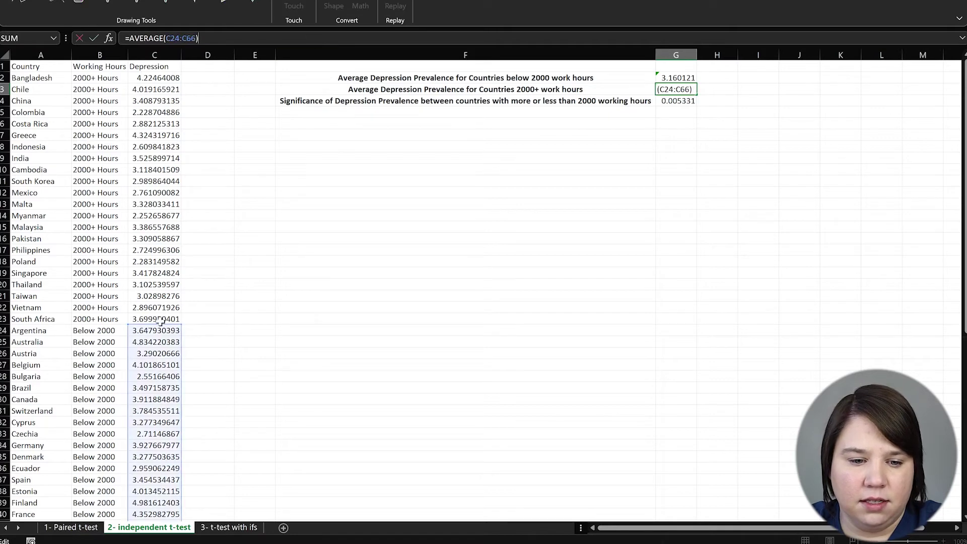
{"action": "left_click_drag", "start_coordinate": [164, 330], "coordinate": [172, 158]}
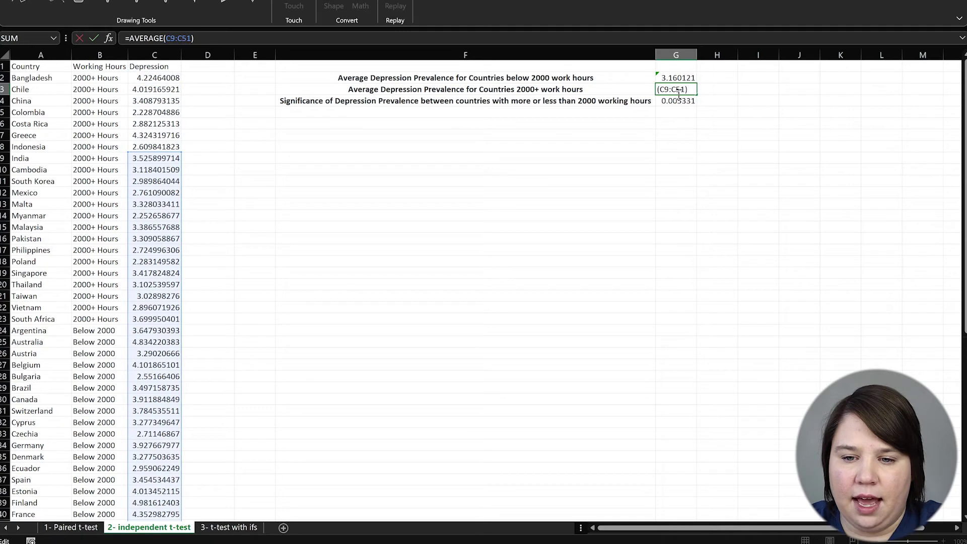
{"action": "left_click_drag", "start_coordinate": [684, 89], "coordinate": [653, 88]}
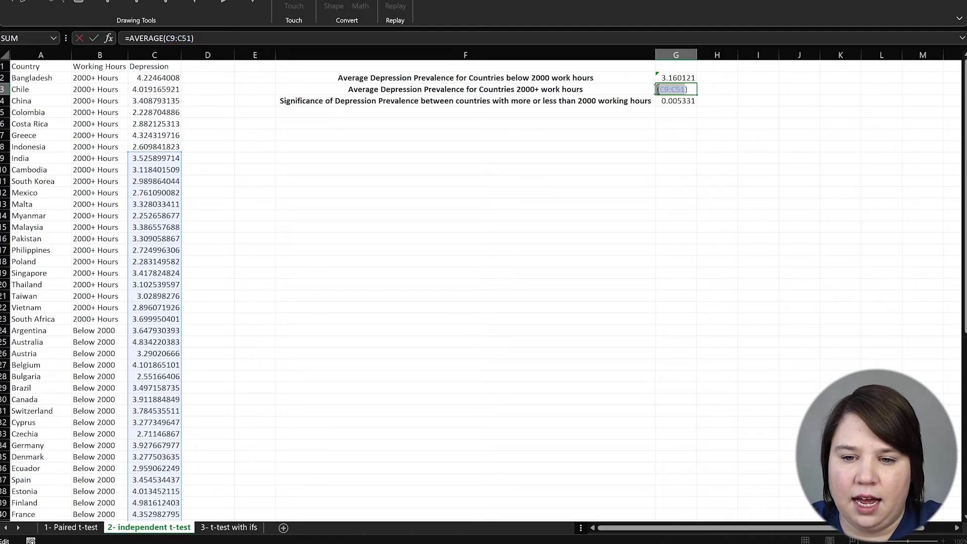
{"action": "key", "text": "BackSpace"}
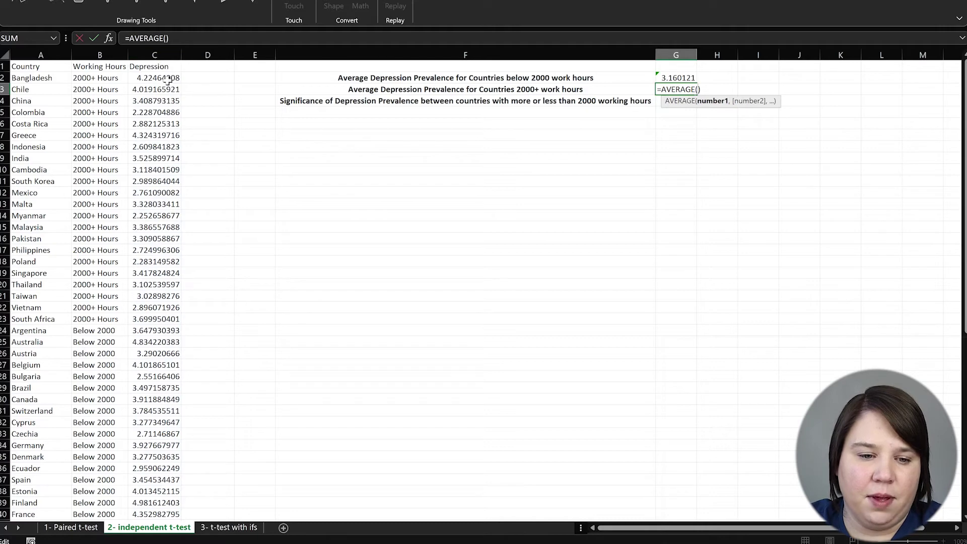
{"action": "left_click_drag", "start_coordinate": [167, 80], "coordinate": [172, 322]}
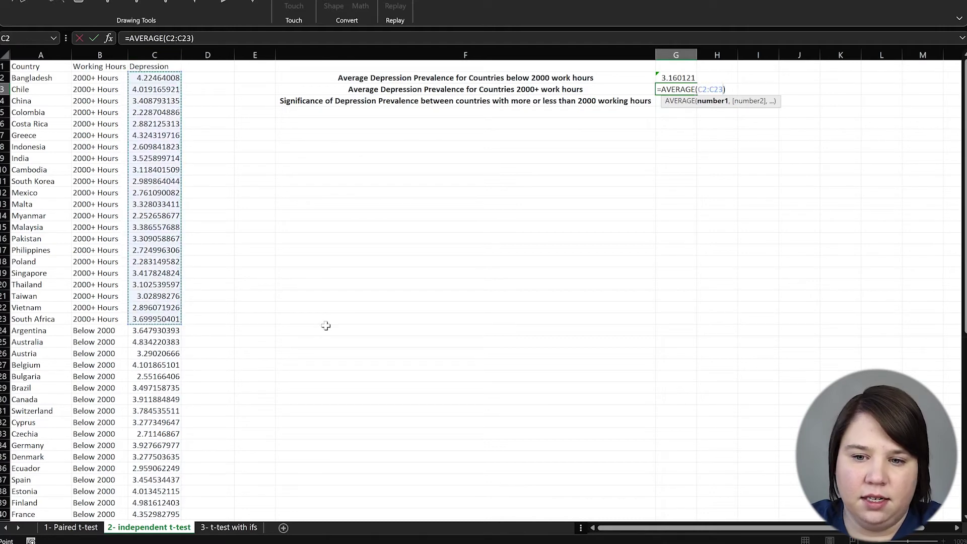
{"action": "key", "text": "Return"}
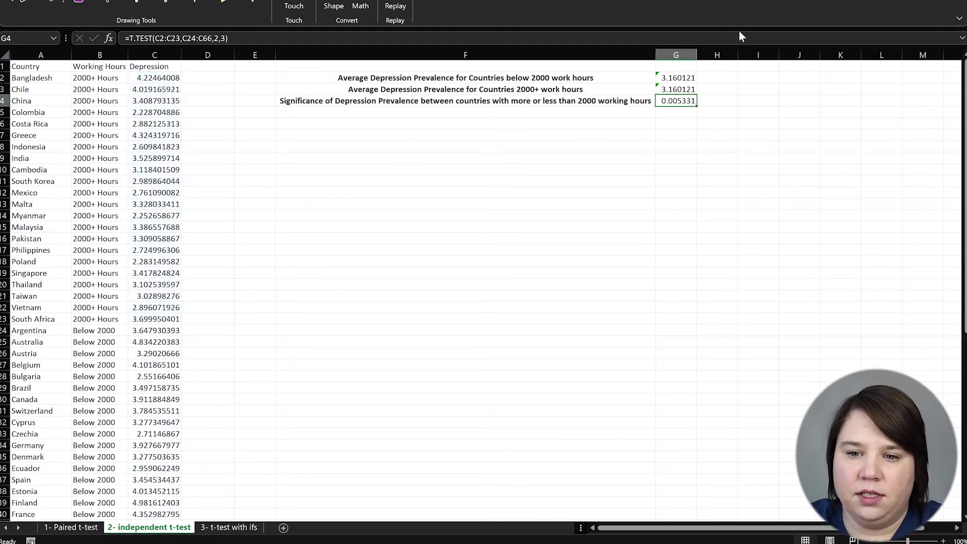
Change G2 to =AVERAGE(C24:C66) so it averages the below-2000 group (3.635747).
{"action": "left_click", "coordinate": [673, 79]}
{"action": "left_click", "coordinate": [193, 38]}
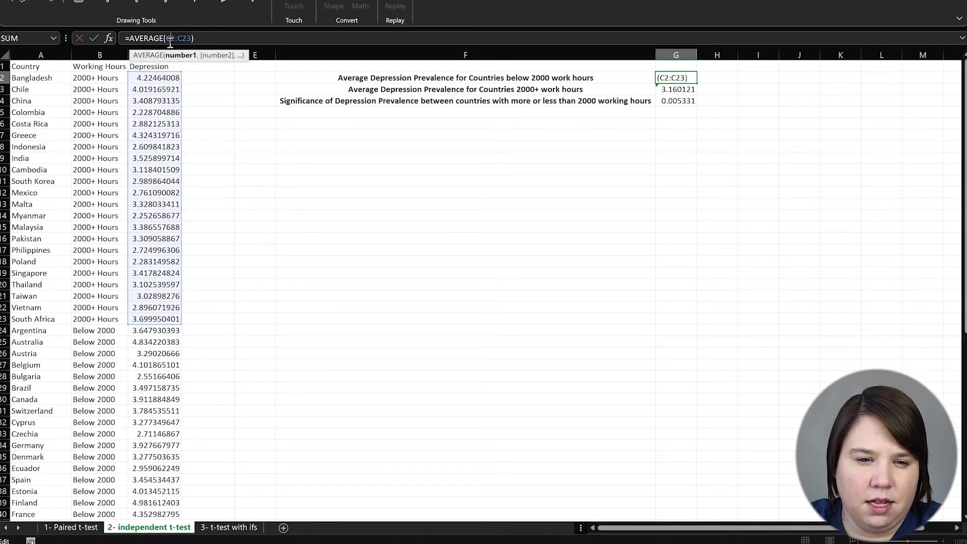
{"action": "double_click", "coordinate": [168, 40]}
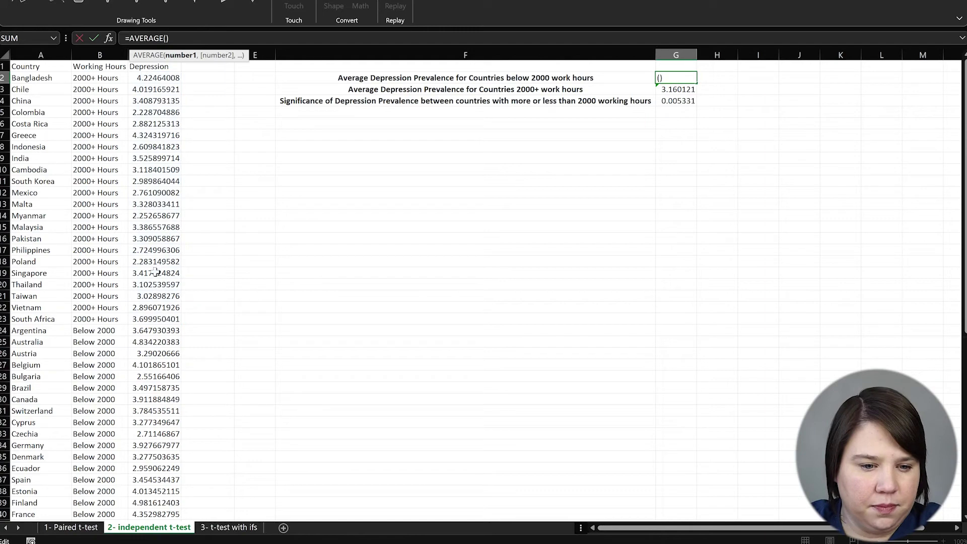
{"action": "left_click", "coordinate": [171, 330]}
{"action": "key", "text": "ctrl+shift+Down"}
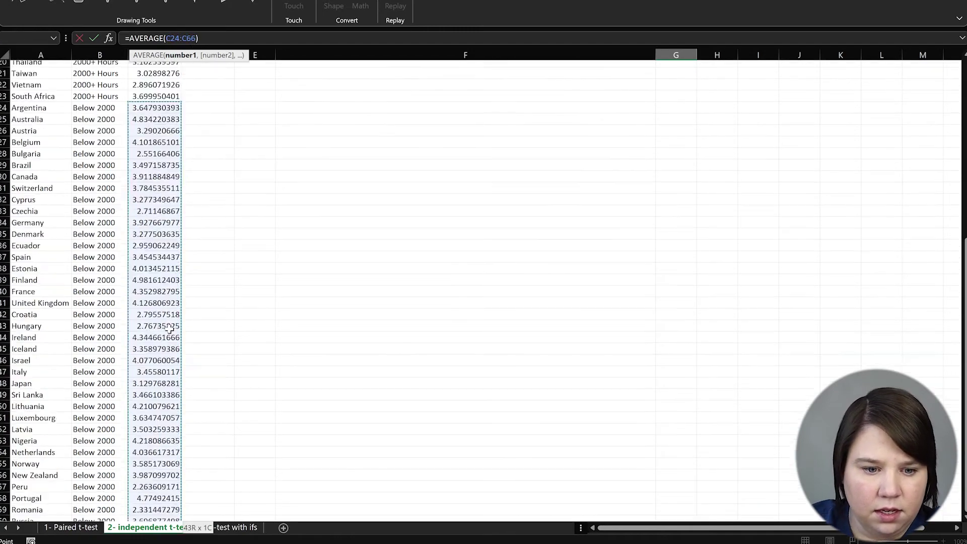
{"action": "key", "text": "Return"}
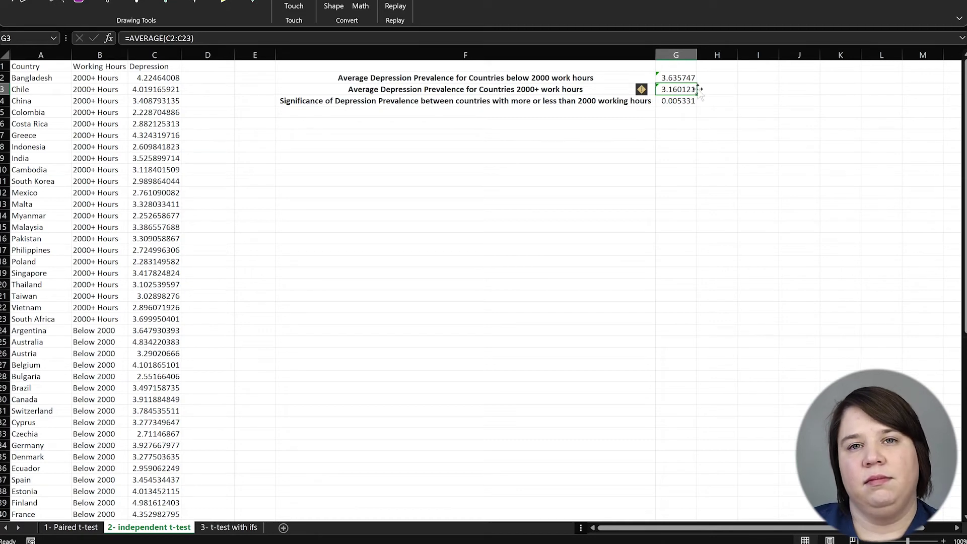
{"action": "left_click", "coordinate": [758, 192]}
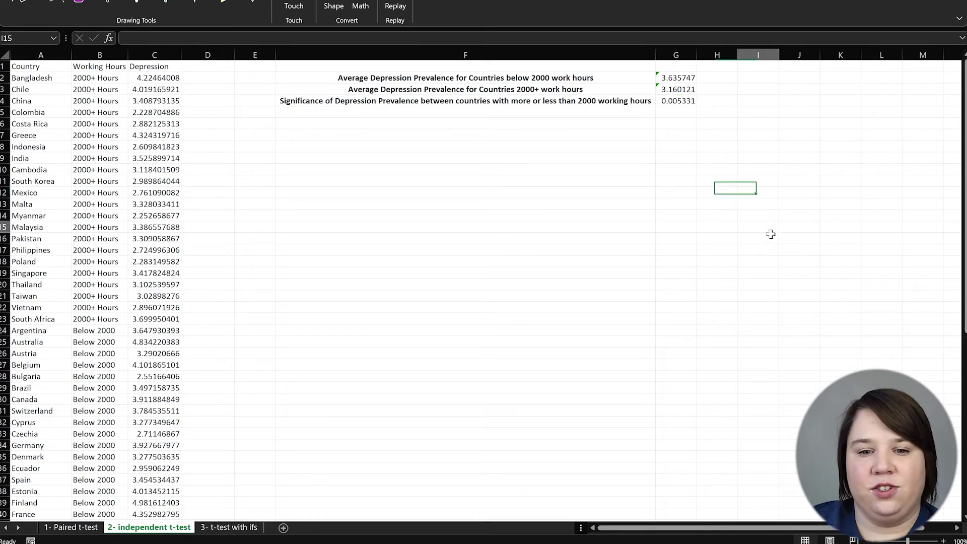
{"action": "left_click_drag", "start_coordinate": [758, 227], "coordinate": [758, 238]}
{"action": "left_click_drag", "start_coordinate": [370, 78], "coordinate": [681, 101]}
{"action": "left_click", "coordinate": [487, 309]}
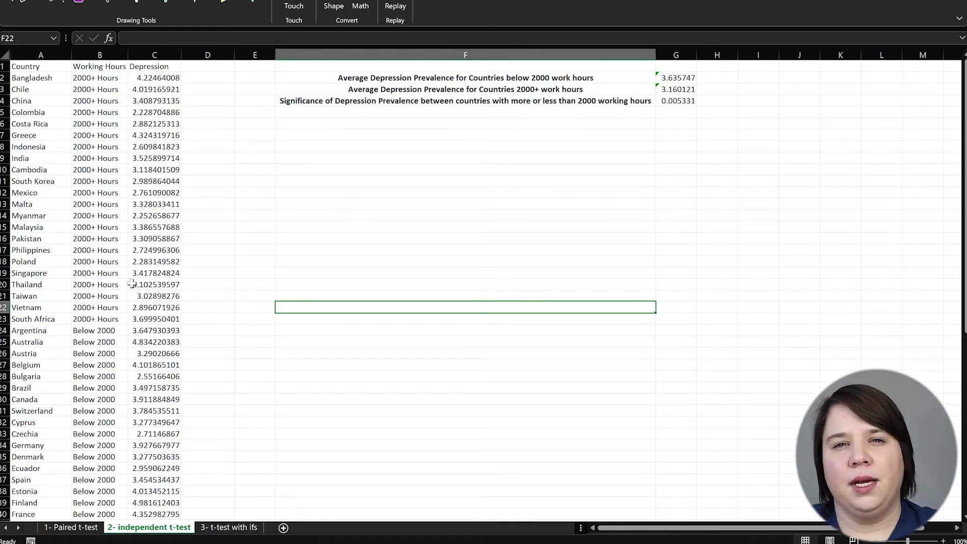
{"action": "left_click", "coordinate": [361, 180]}
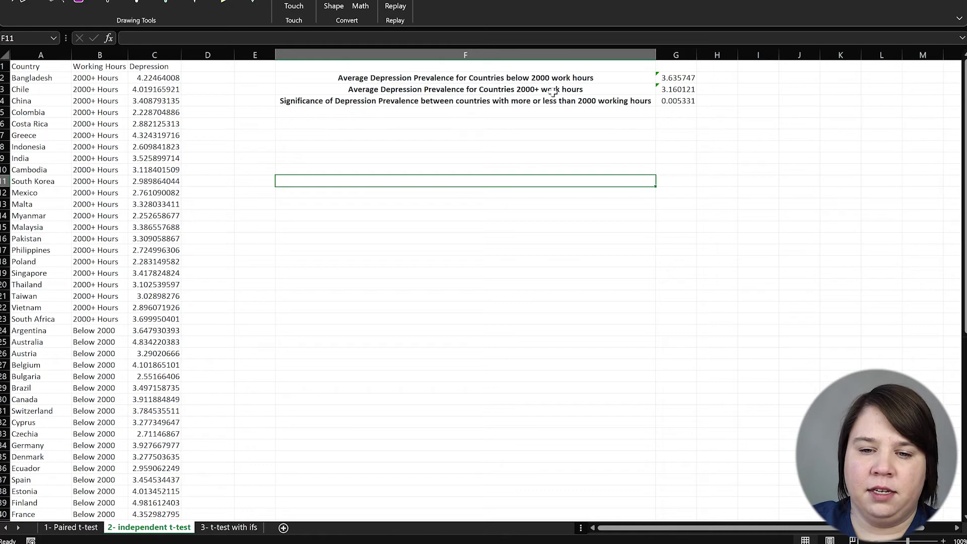
{"action": "left_click_drag", "start_coordinate": [678, 78], "coordinate": [678, 101]}
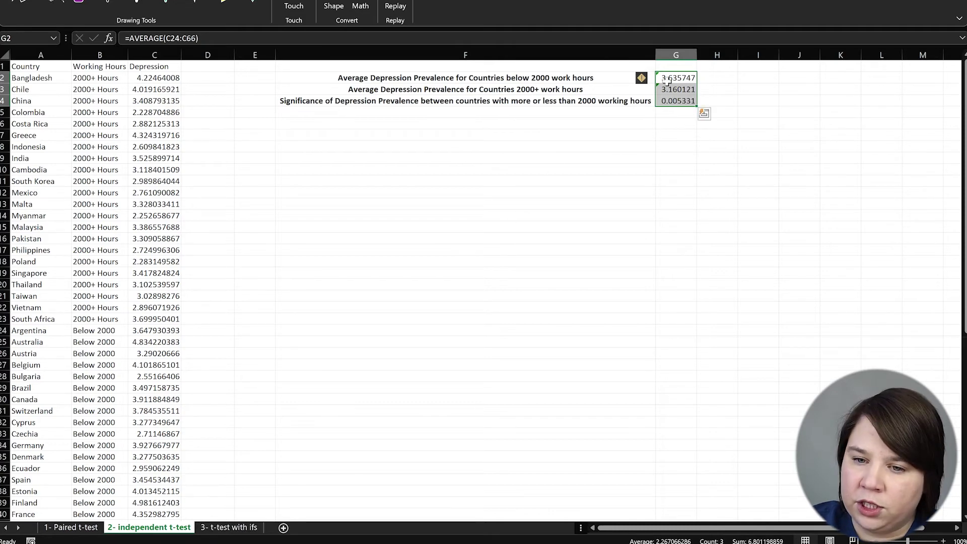
{"action": "key", "text": "shift+BackSpace"}
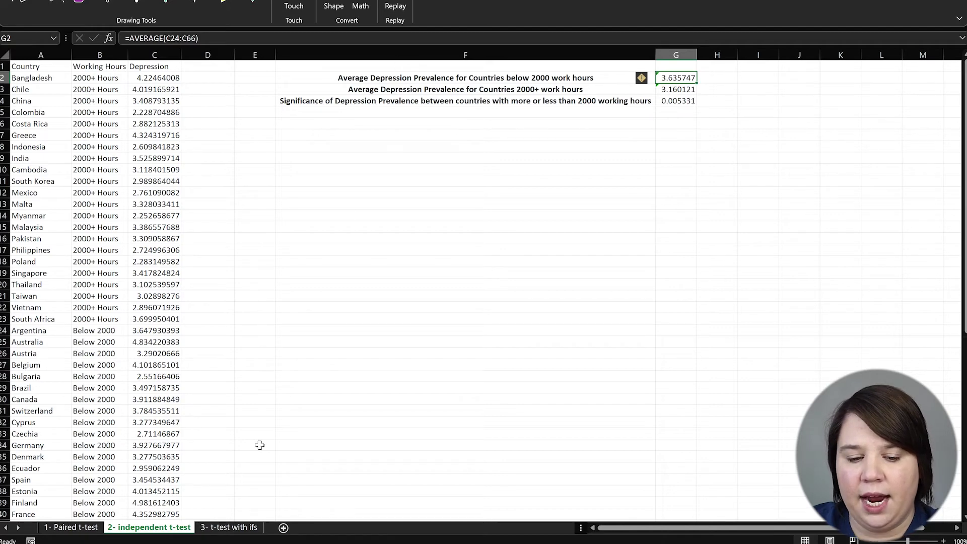
Open the '3- t-test with ifs' sheet and highlight the mixed Working Hours groups in B2:B22.
{"action": "left_click", "coordinate": [225, 528]}
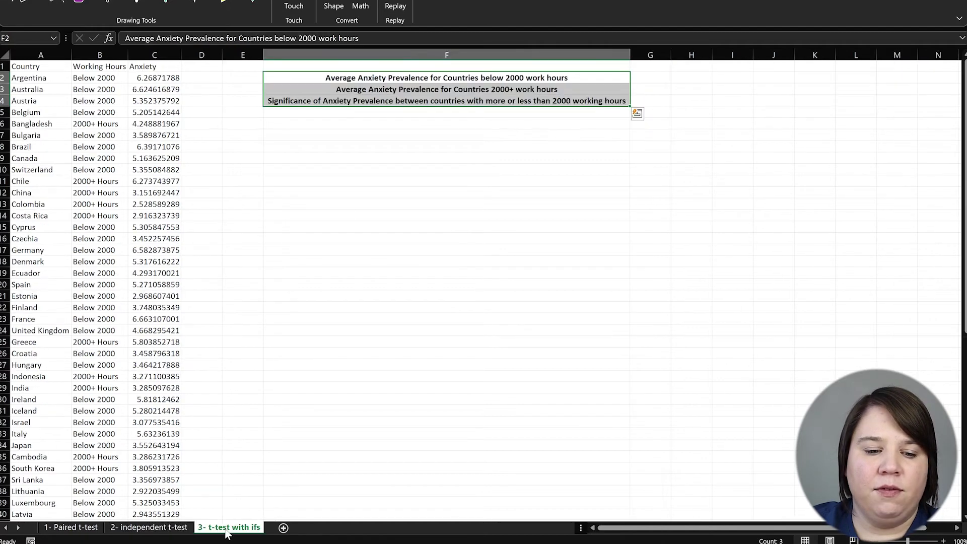
{"action": "left_click", "coordinate": [474, 240]}
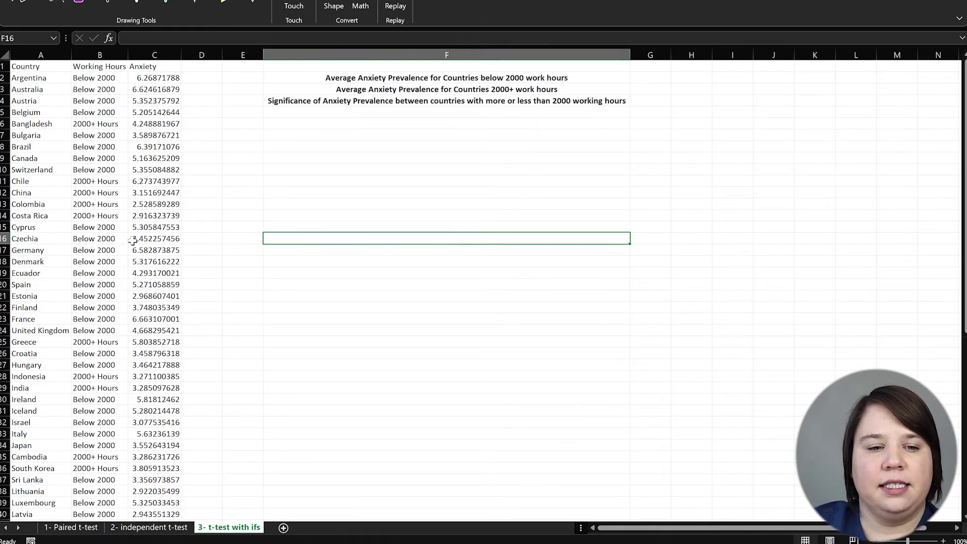
{"action": "left_click", "coordinate": [341, 202]}
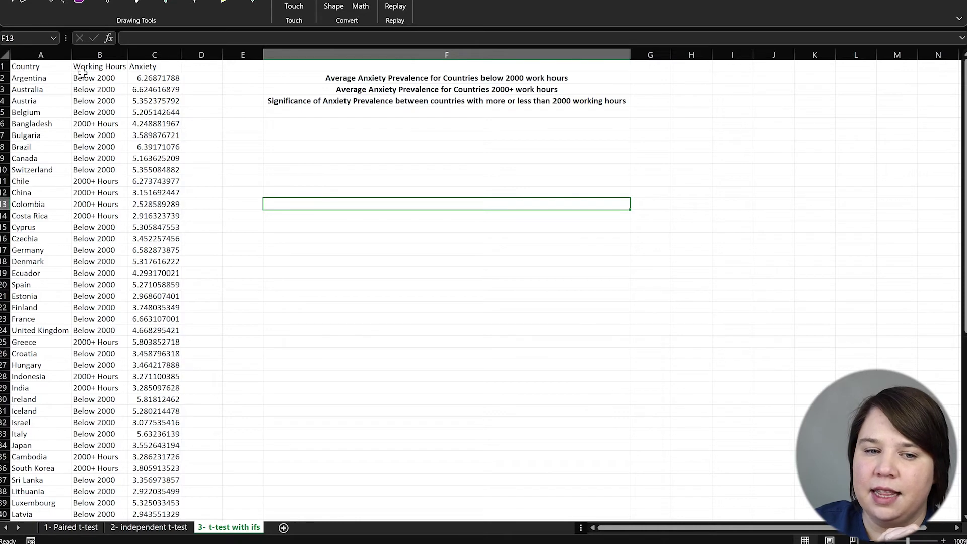
{"action": "left_click_drag", "start_coordinate": [82, 72], "coordinate": [103, 307]}
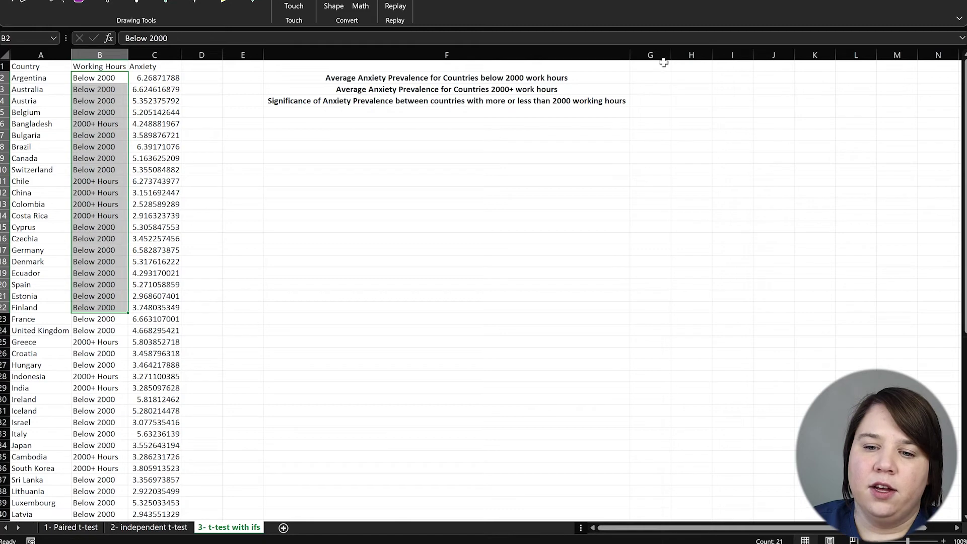
In G2, enter =AVERAGEIF(B:B,"Below 2000",C:C), giving 4.826723.
{"action": "left_click", "coordinate": [659, 82]}
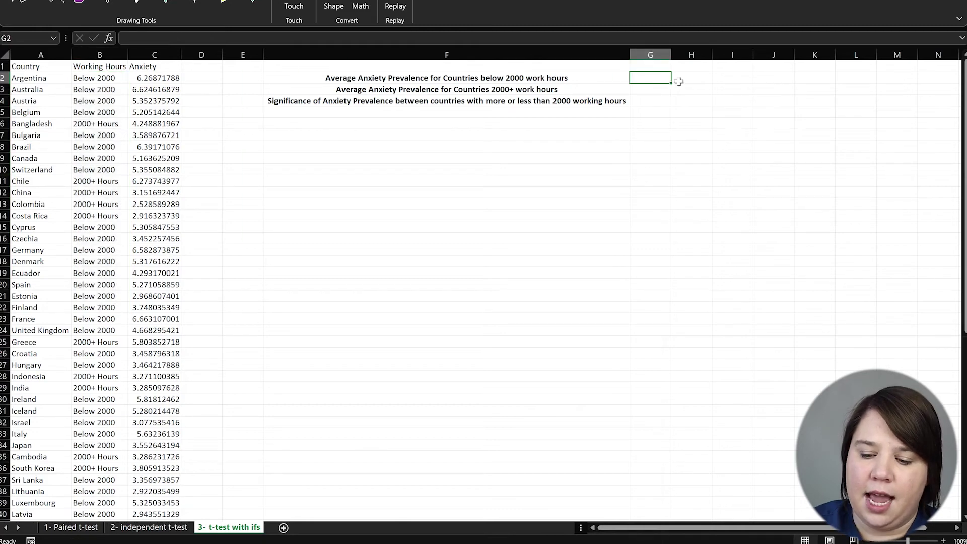
{"action": "type", "text": "=Averag"}
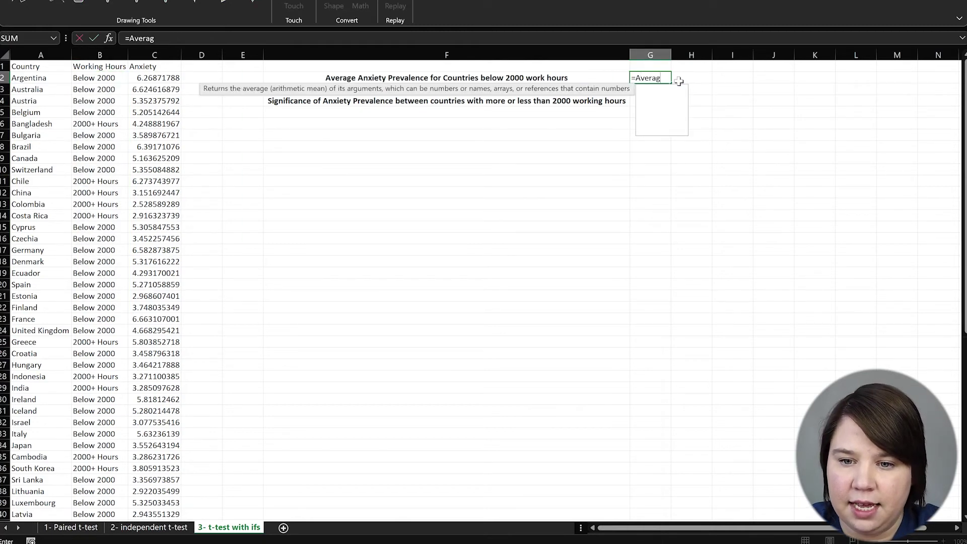
{"action": "type", "text": "eif"}
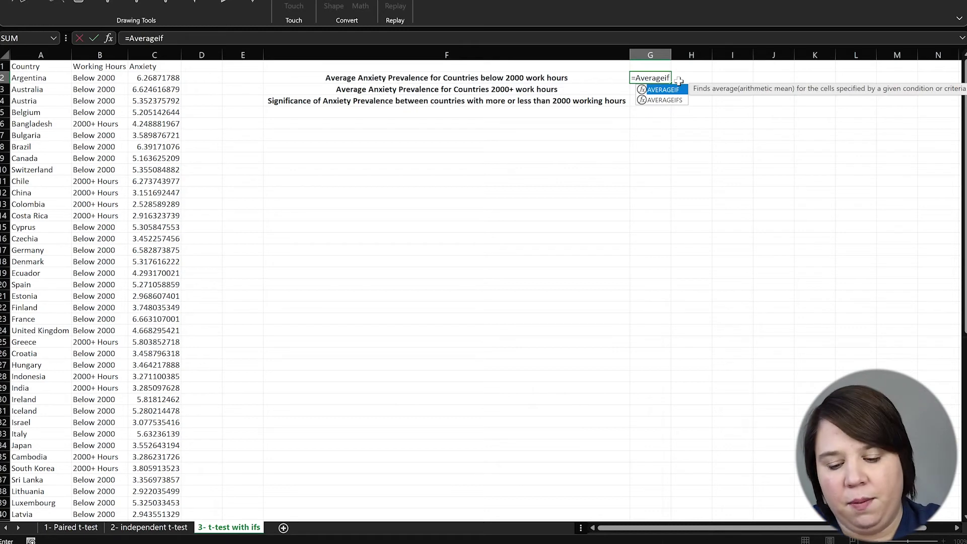
{"action": "type", "text": "("}
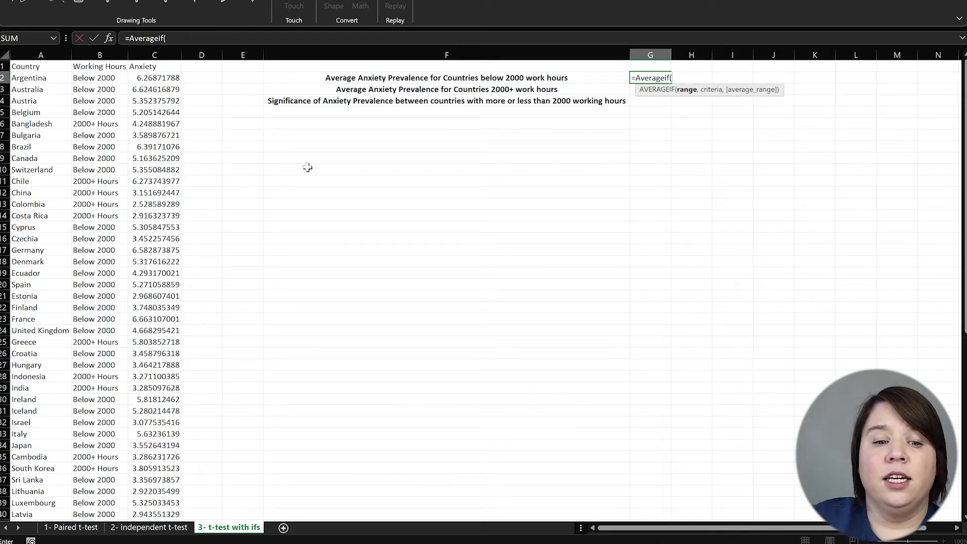
{"action": "left_click", "coordinate": [88, 55]}
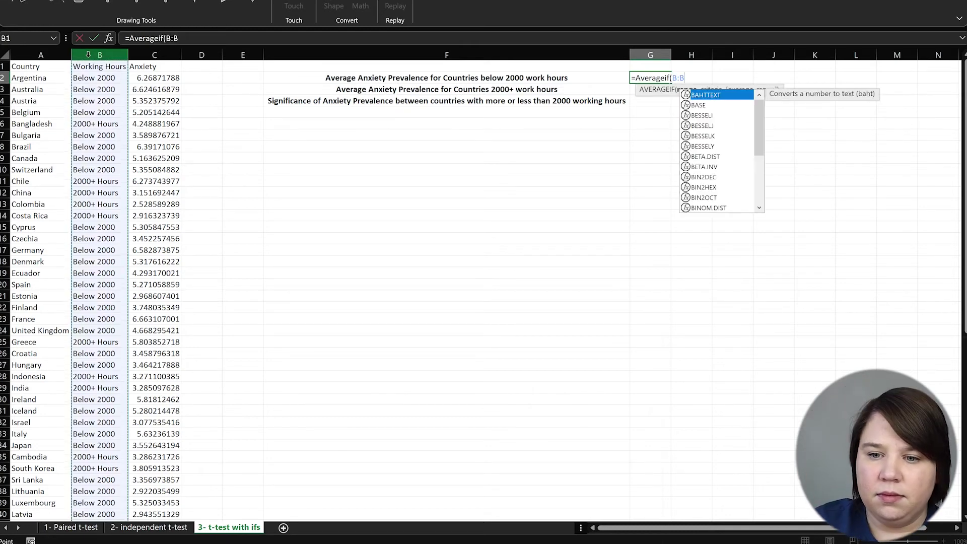
{"action": "type", "text": ","}
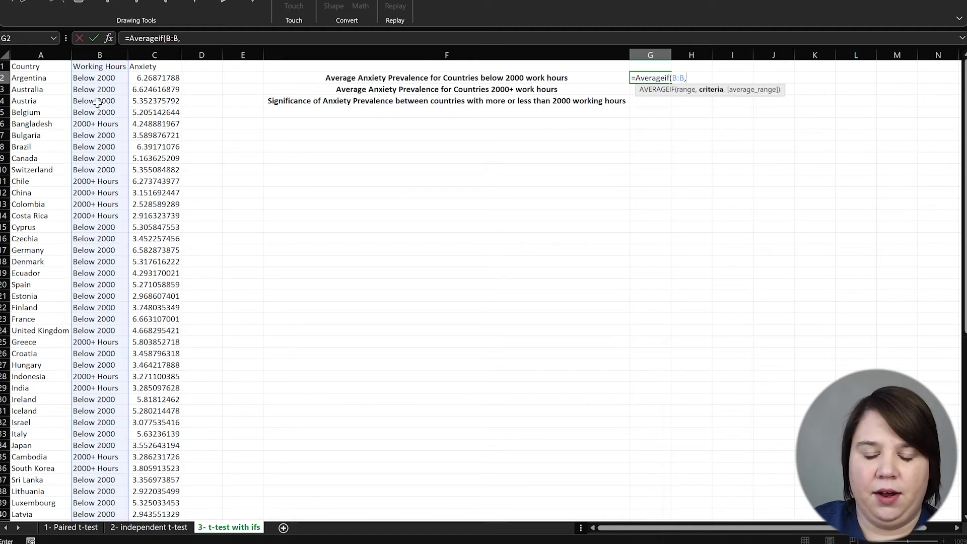
{"action": "type", "text": "\""}
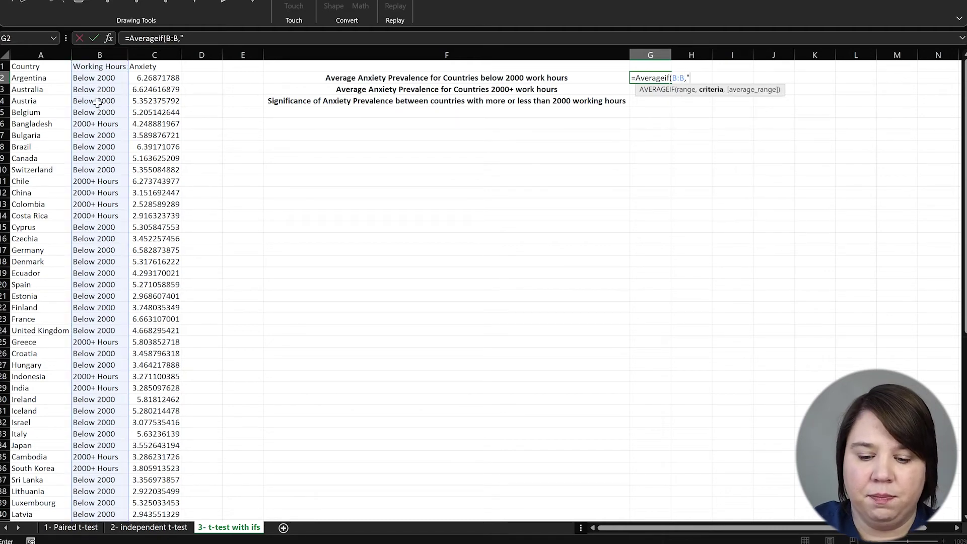
{"action": "type", "text": "Below"}
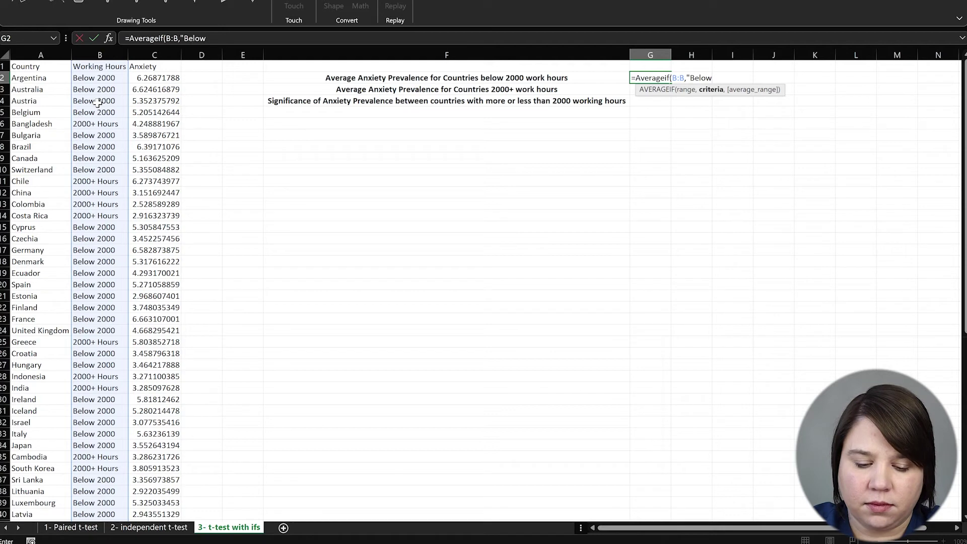
{"action": "type", "text": " 2000"}
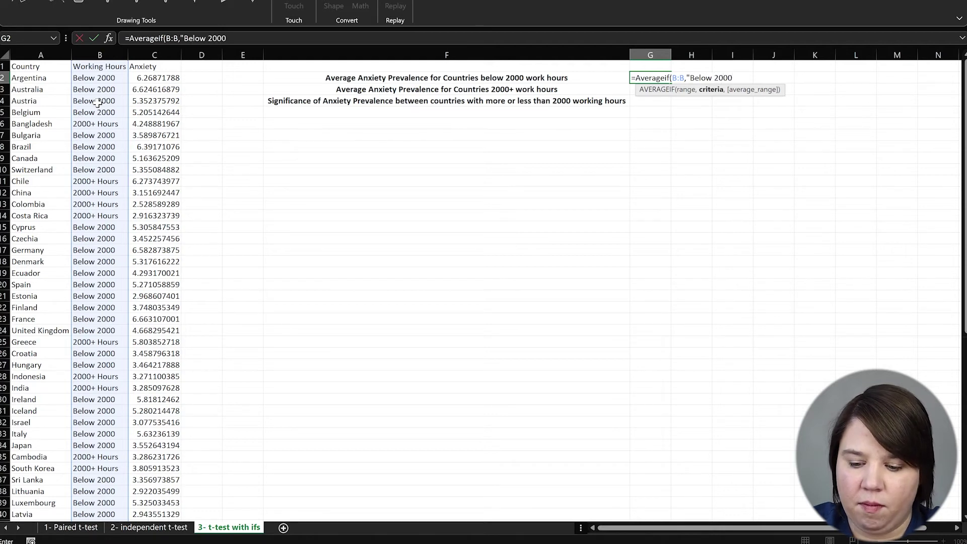
{"action": "type", "text": "\","}
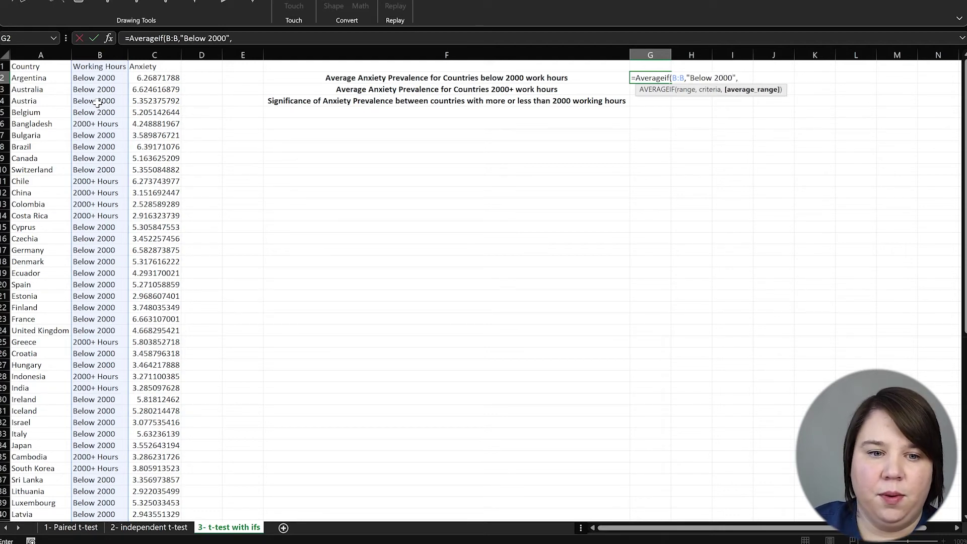
{"action": "left_click", "coordinate": [142, 53]}
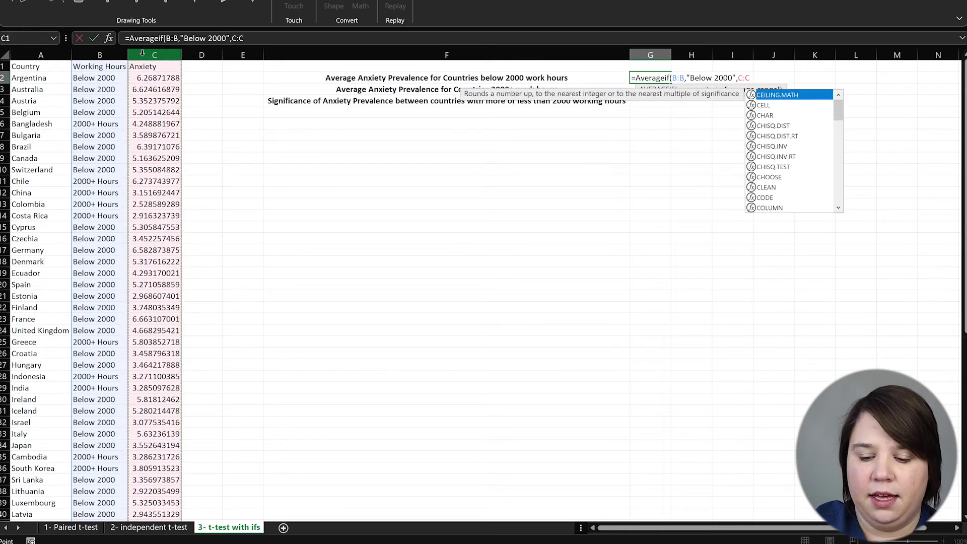
{"action": "type", "text": ")"}
{"action": "key", "text": "Return"}
In G3, enter =AVERAGEIF(B:B,"2000+ Hours",C:C), giving 3.720571.
{"action": "type", "text": "="}
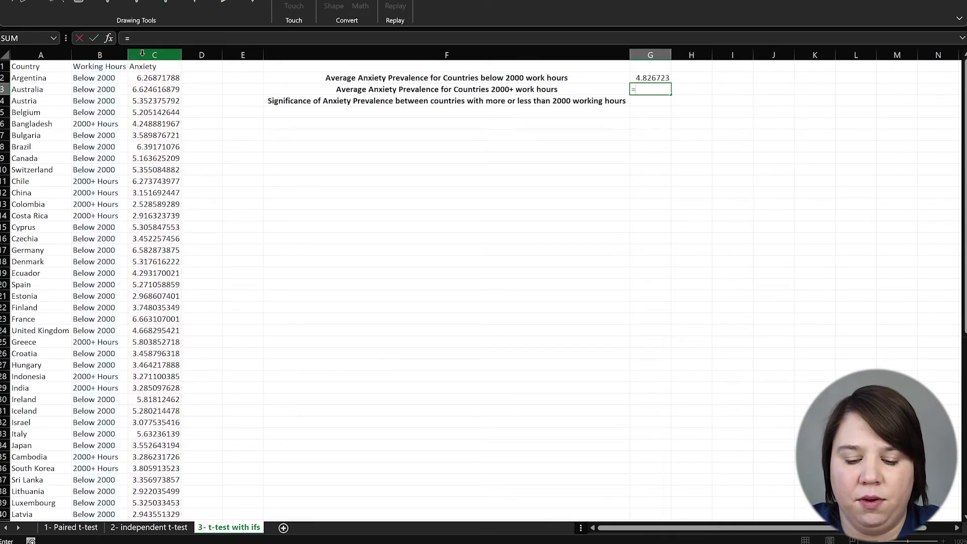
{"action": "type", "text": "Average"}
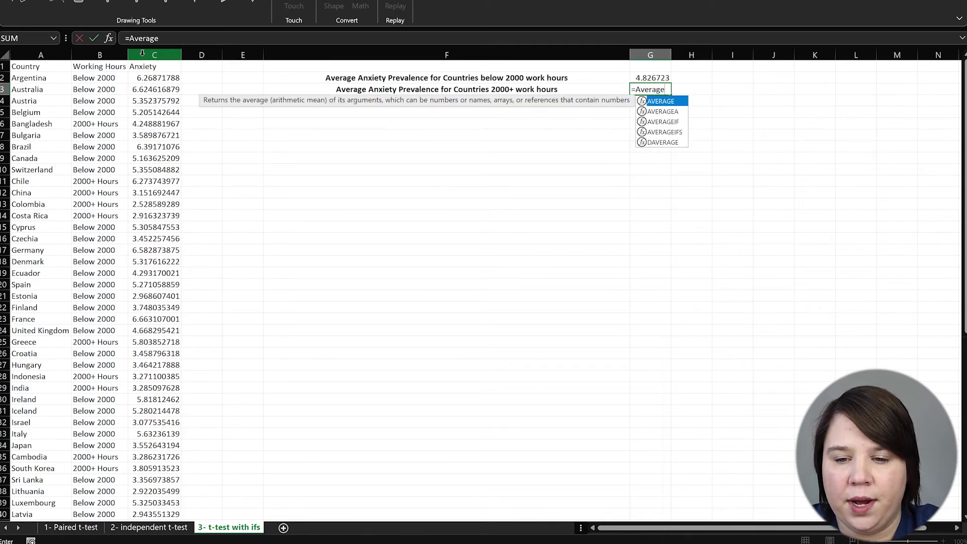
{"action": "type", "text": "if("}
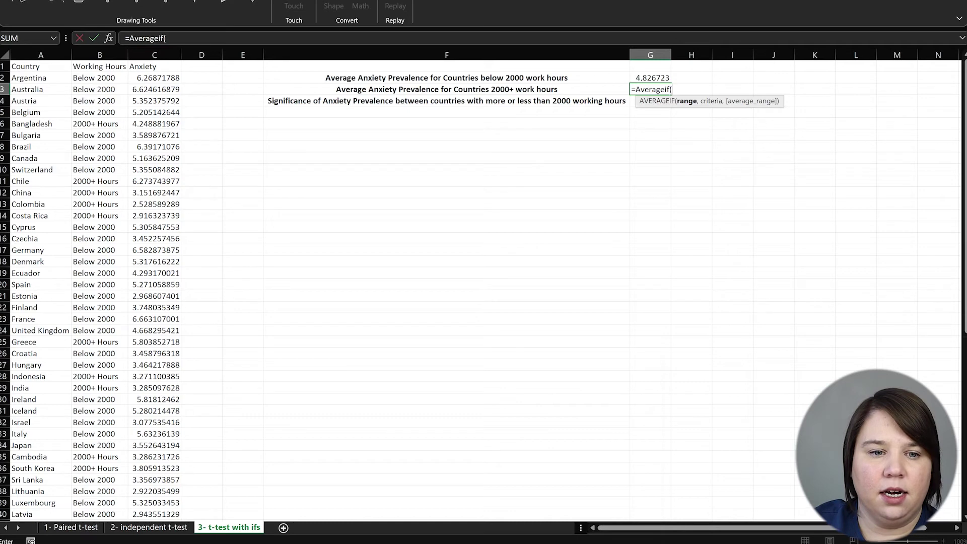
{"action": "left_click", "coordinate": [88, 49]}
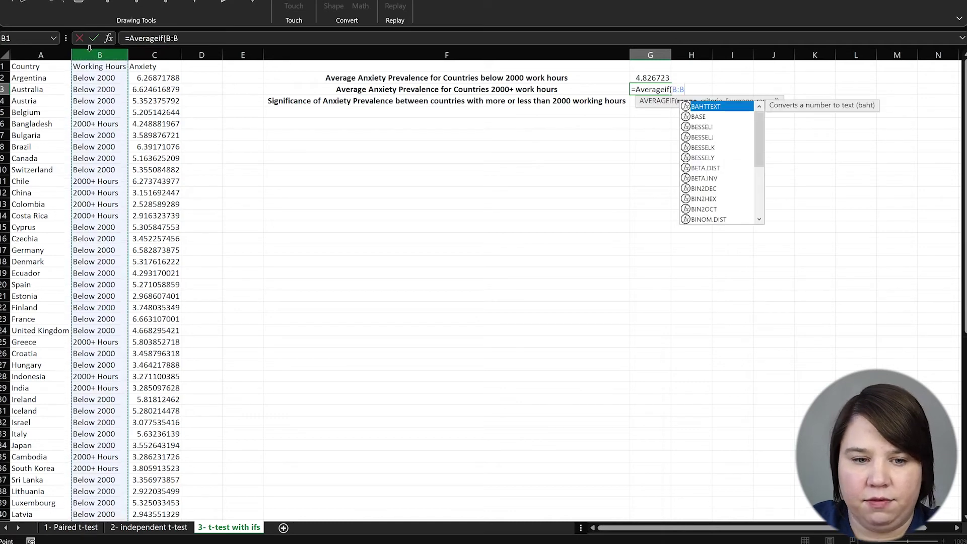
{"action": "type", "text": ","}
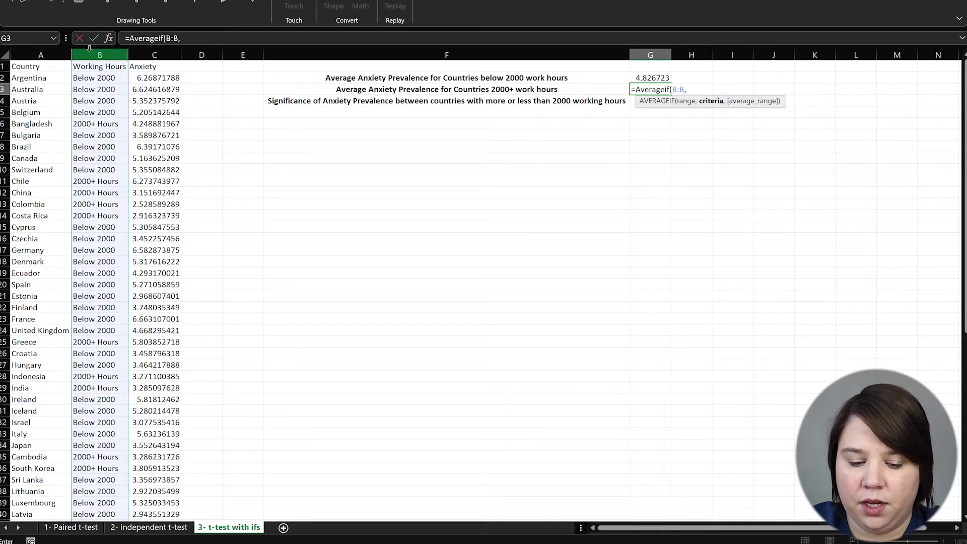
{"action": "type", "text": "\"2"}
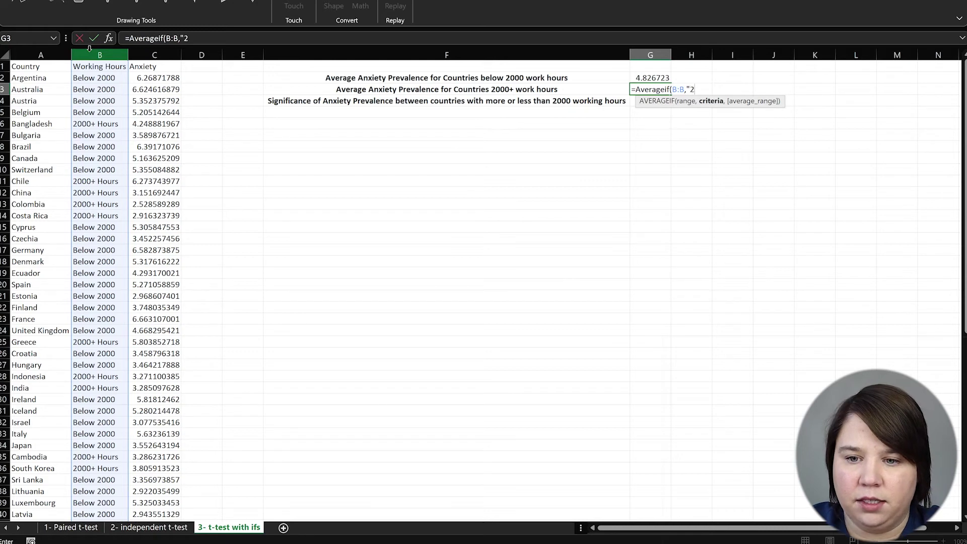
{"action": "type", "text": "000+"}
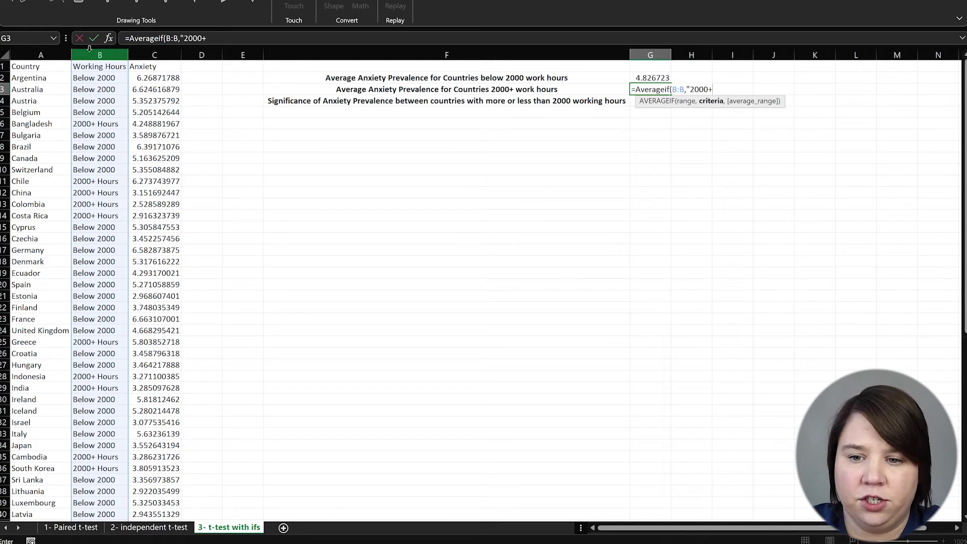
{"action": "type", "text": " H"}
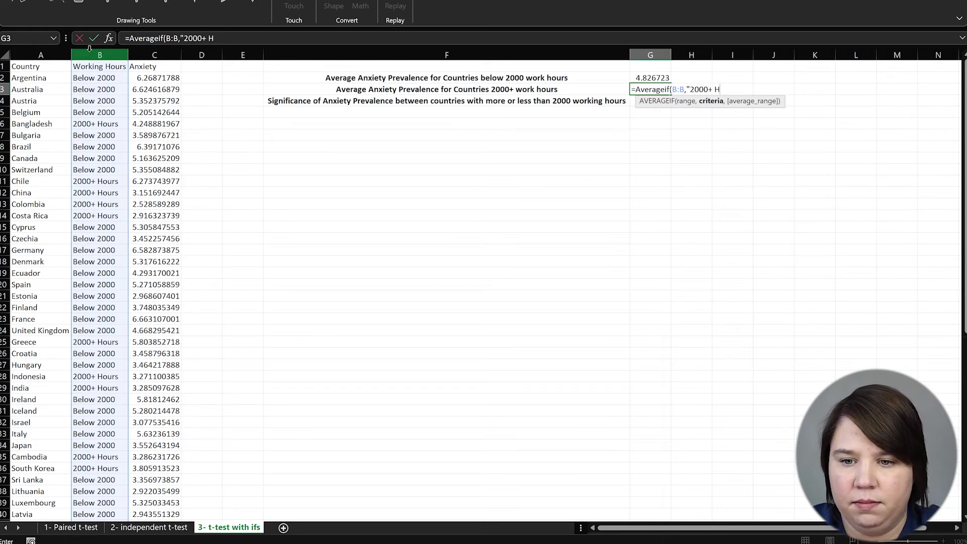
{"action": "type", "text": "ours\","}
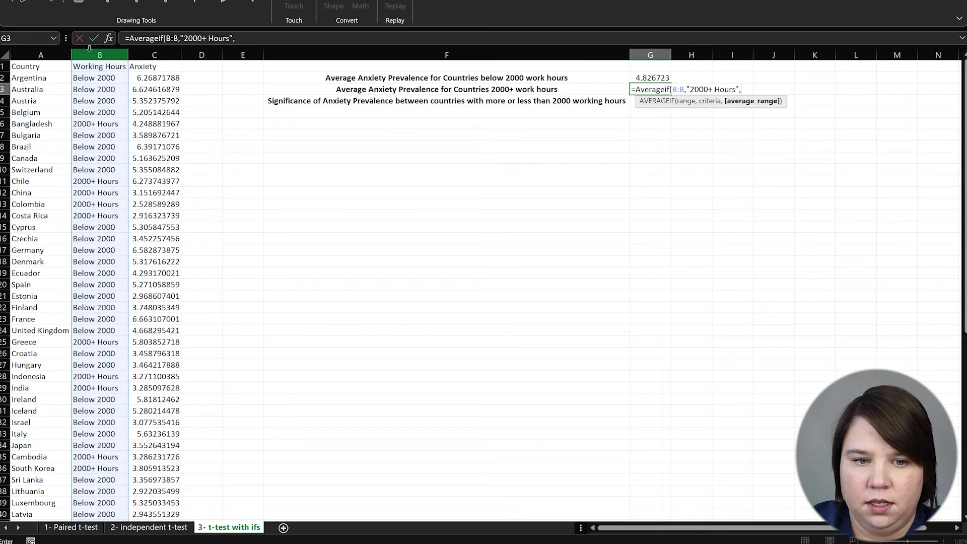
{"action": "left_click", "coordinate": [157, 54]}
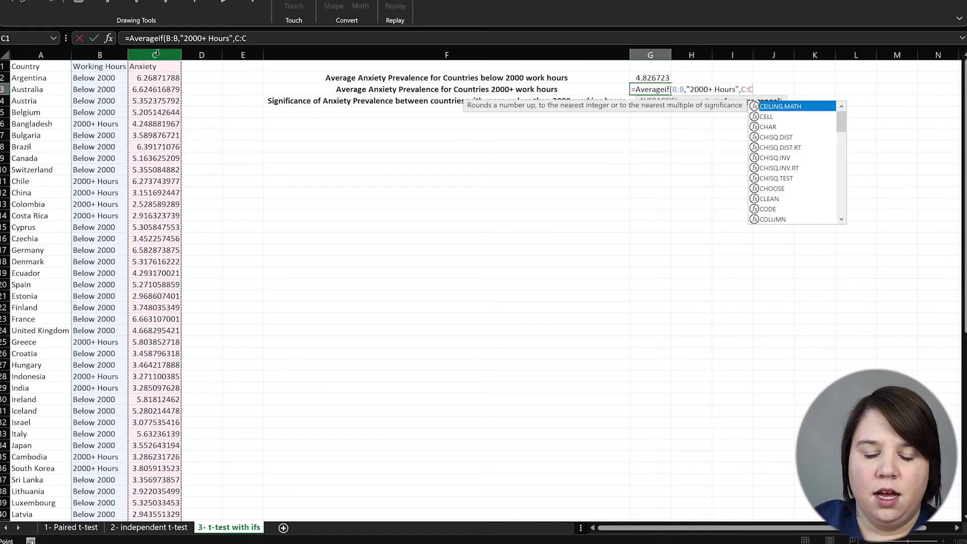
{"action": "type", "text": ")"}
{"action": "key", "text": "Return"}
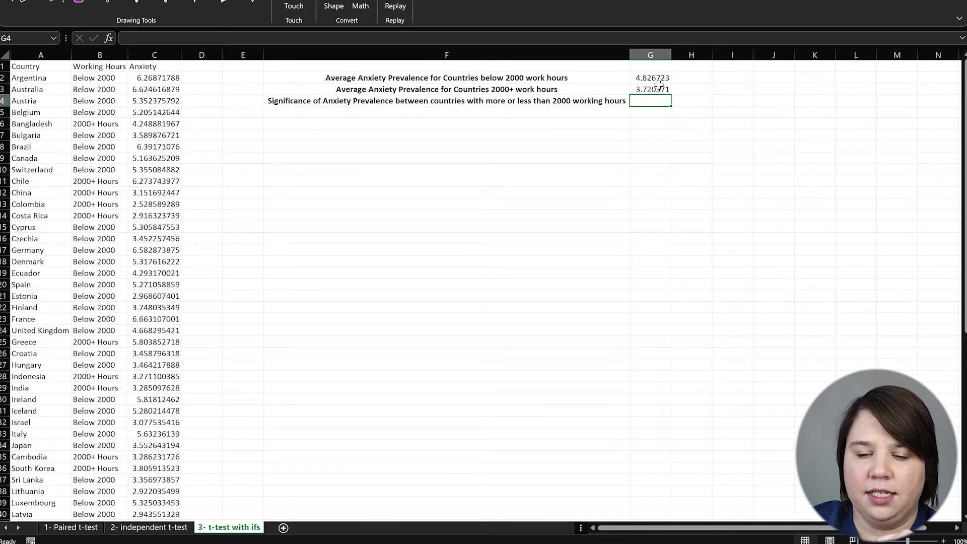
Start G4's formula as =T.TEST(IF(B:B="Below 2000",C:C,"") for the first filtered array.
{"action": "type", "text": "="}
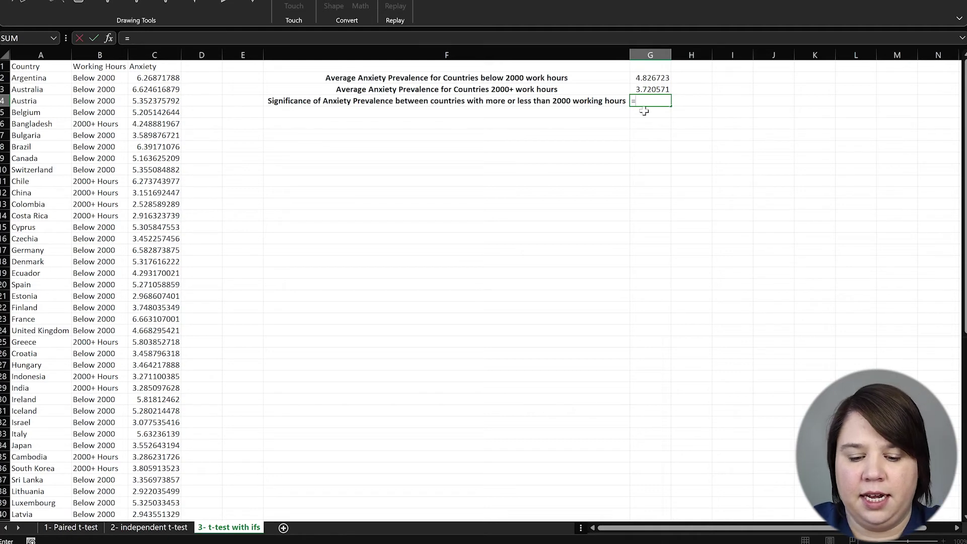
{"action": "type", "text": "t.test("}
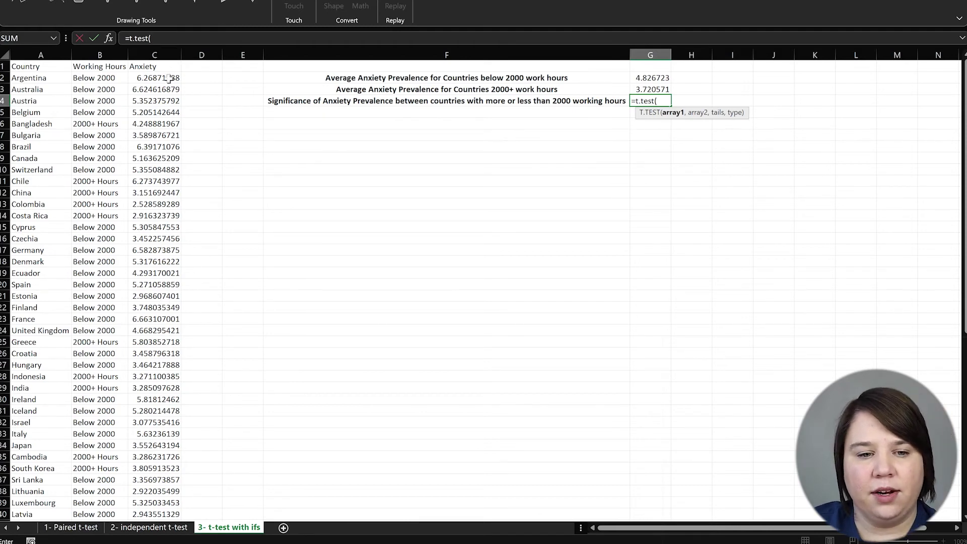
{"action": "left_click_drag", "start_coordinate": [170, 78], "coordinate": [158, 353]}
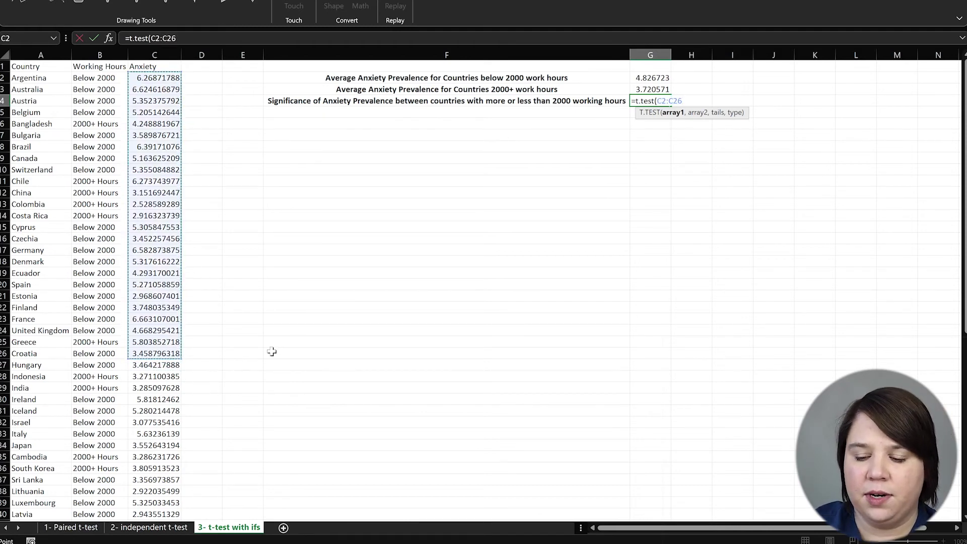
{"action": "key", "text": "BackSpace"}
{"action": "key", "text": "BackSpace"}
{"action": "key", "text": "BackSpace"}
{"action": "key", "text": "BackSpace"}
{"action": "key", "text": "BackSpace"}
{"action": "key", "text": "BackSpace"}
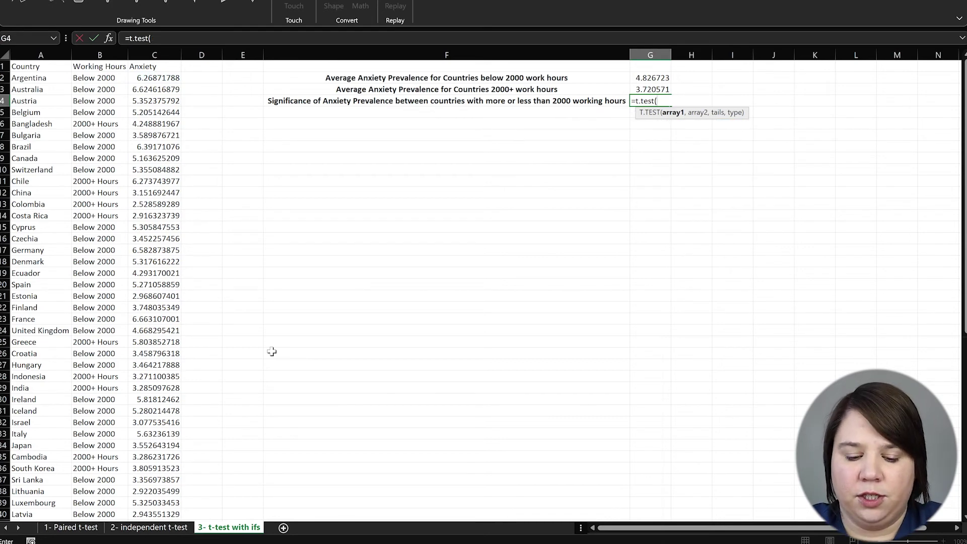
{"action": "type", "text": "if("}
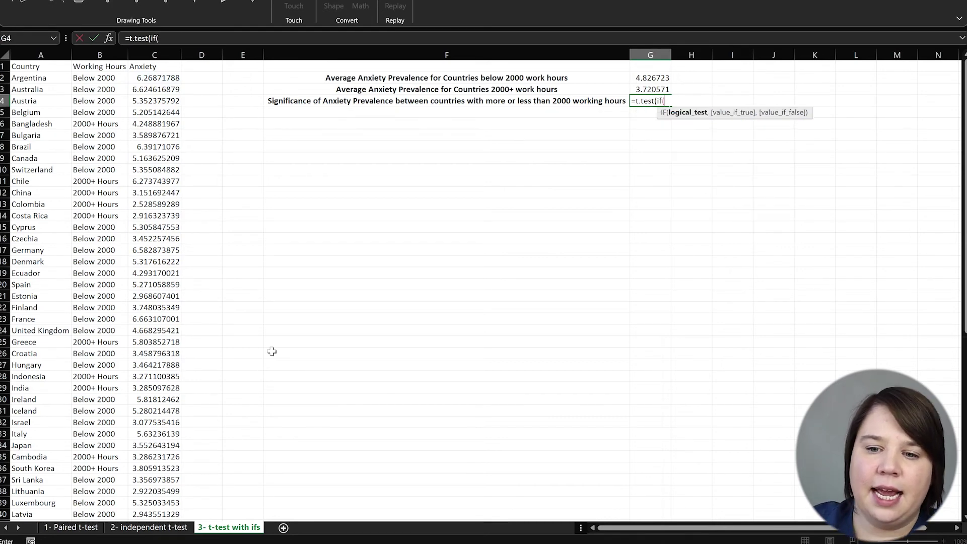
{"action": "left_click", "coordinate": [96, 54]}
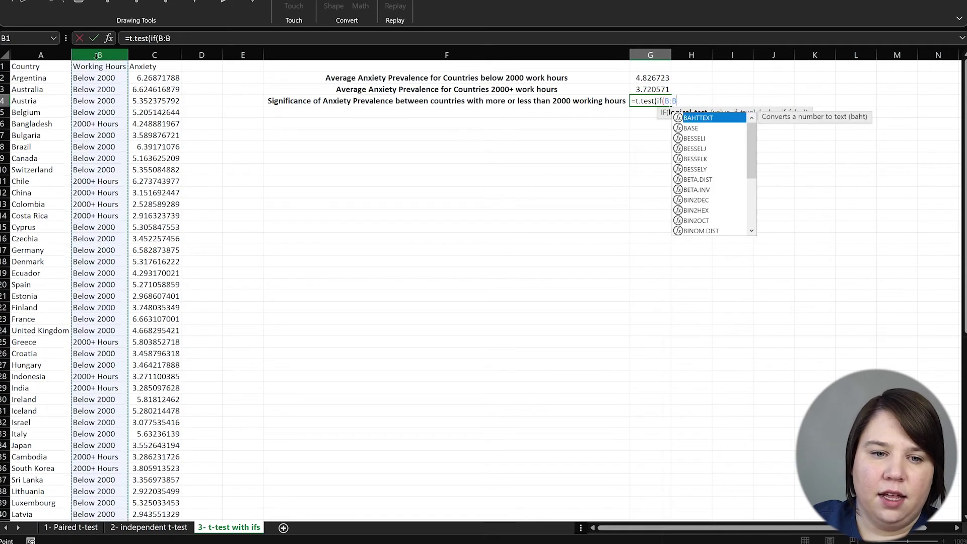
{"action": "type", "text": "="}
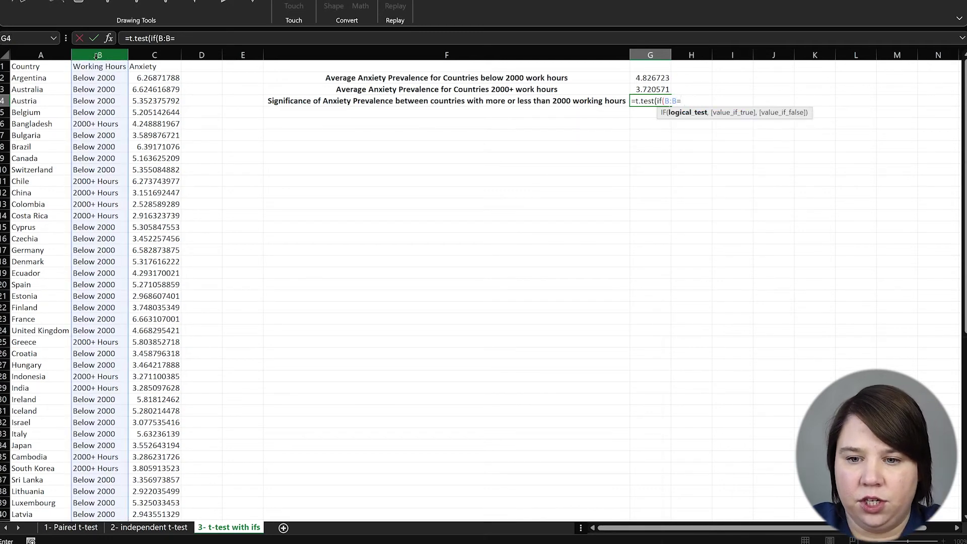
{"action": "type", "text": "\"Below"}
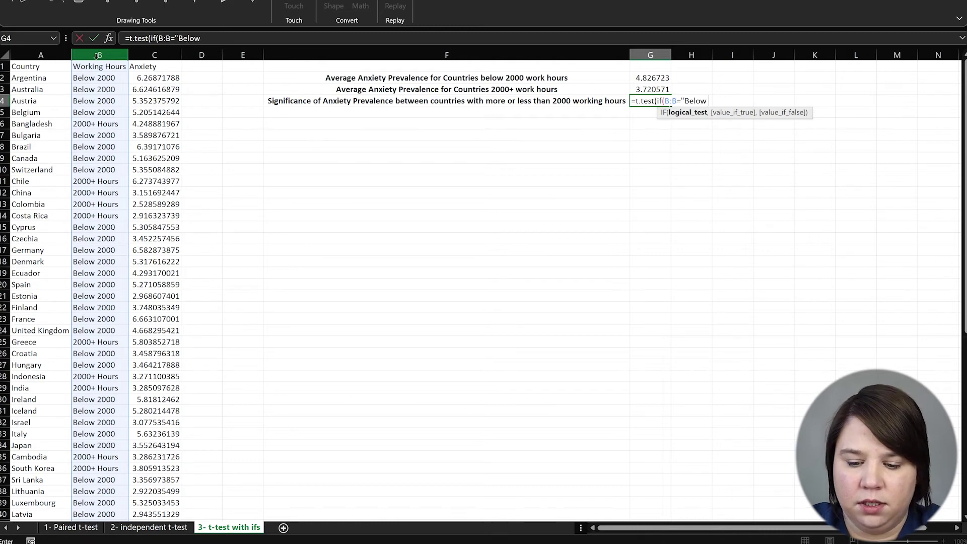
{"action": "type", "text": " 2000"}
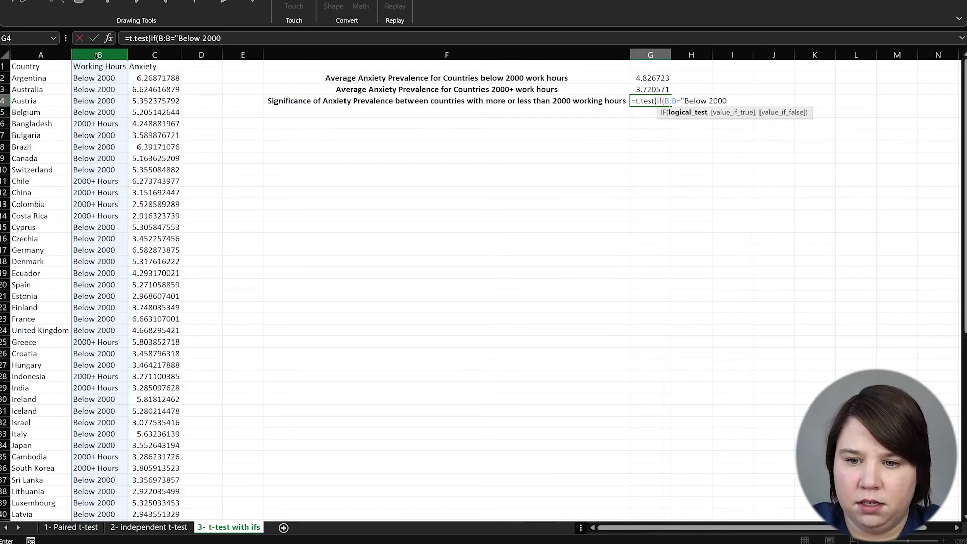
{"action": "type", "text": "\","}
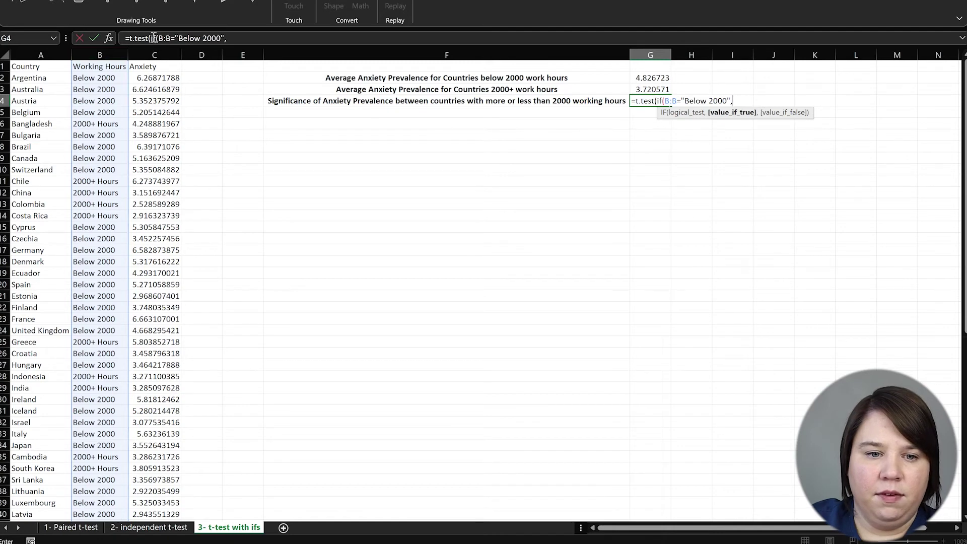
{"action": "left_click", "coordinate": [154, 54]}
{"action": "type", "text": ","}
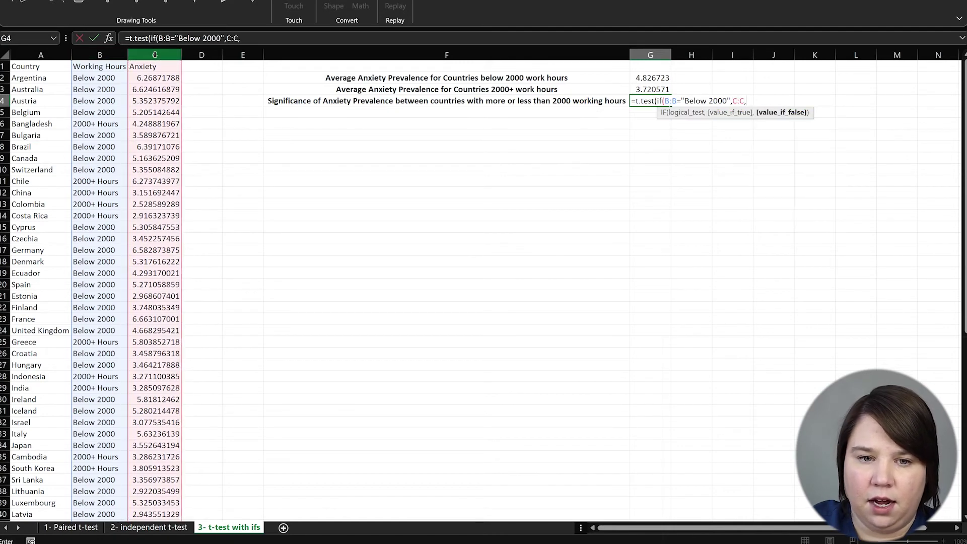
{"action": "type", "text": "\"\")"}
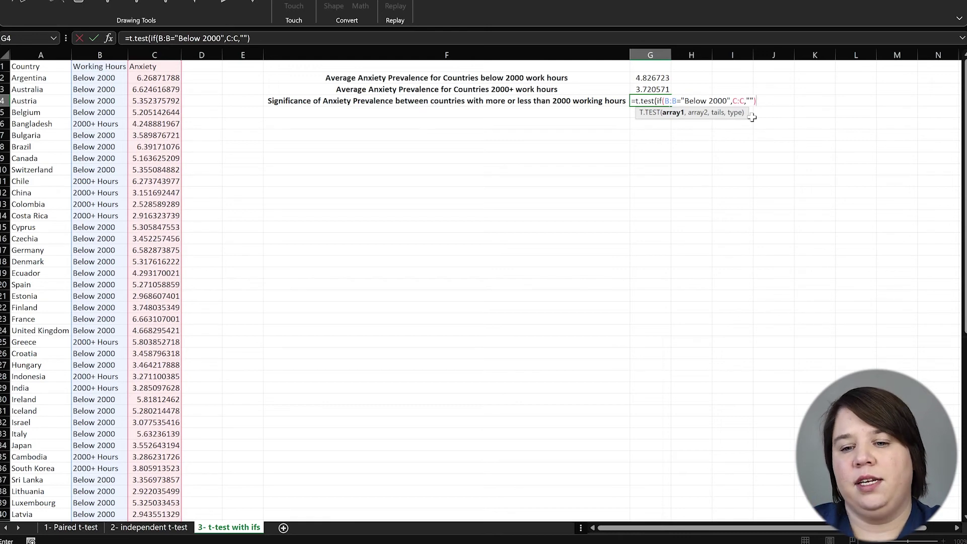
Finish G4 with IF(B:B="2000+ Hours",C:C,""), tails 2 and type 3, giving p-value 0.0007.
{"action": "type", "text": ",if"}
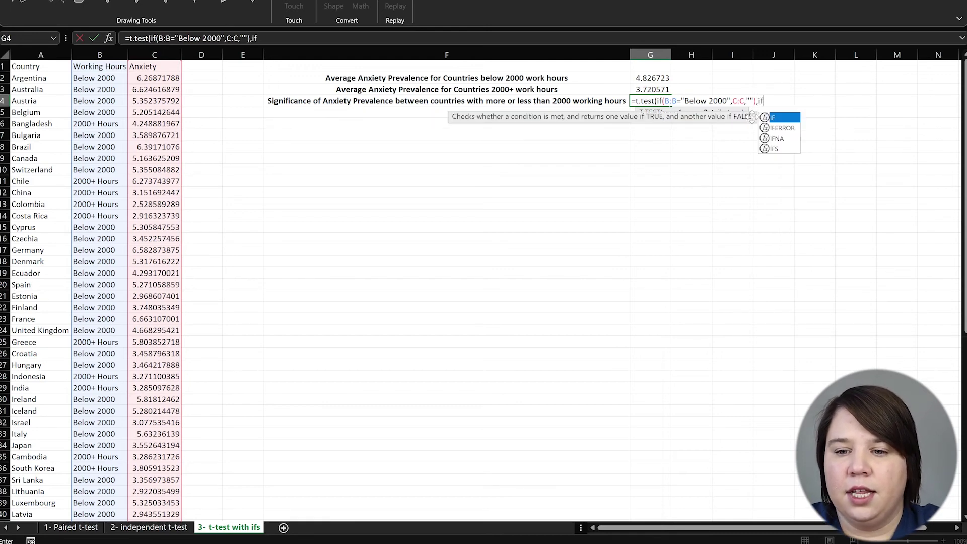
{"action": "type", "text": "("}
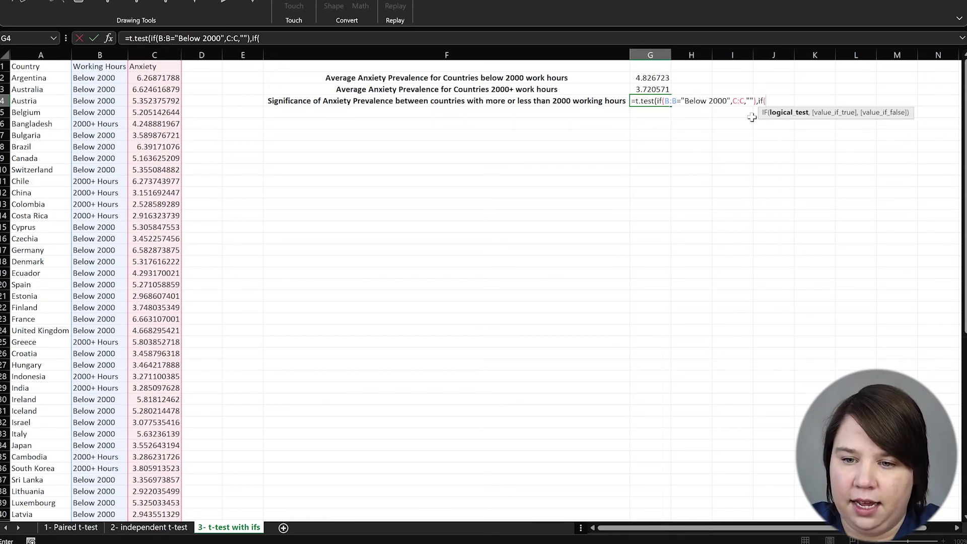
{"action": "left_click", "coordinate": [101, 54]}
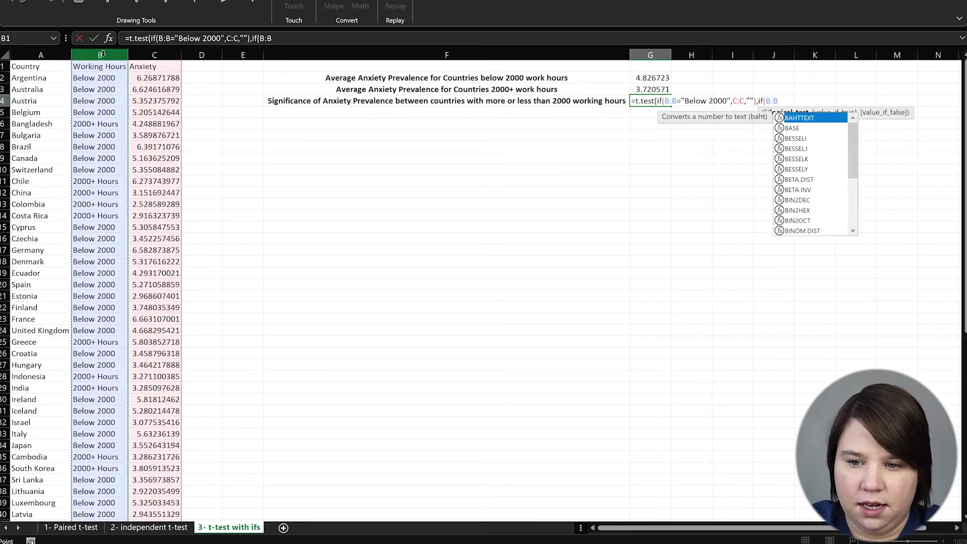
{"action": "type", "text": ",\""}
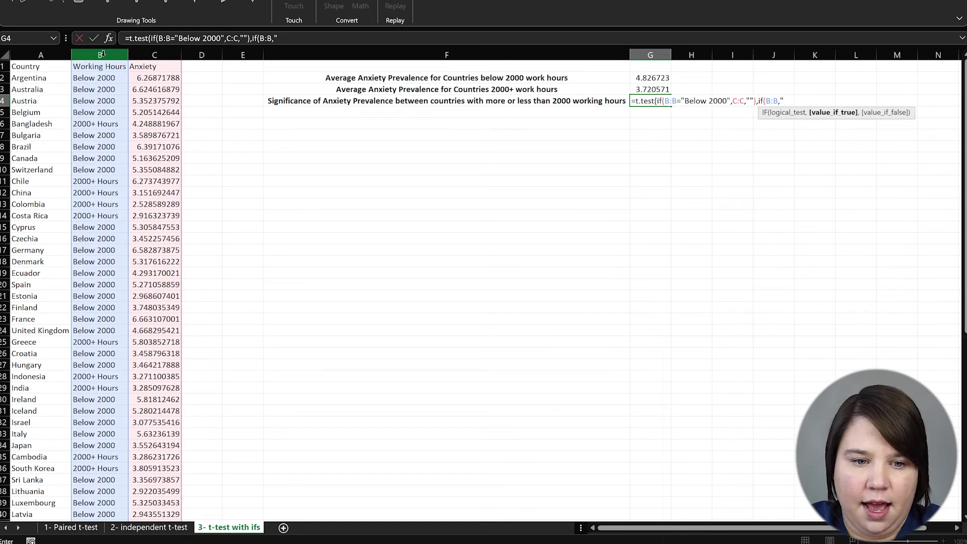
{"action": "key", "text": "BackSpace"}
{"action": "key", "text": "BackSpace"}
{"action": "type", "text": "="}
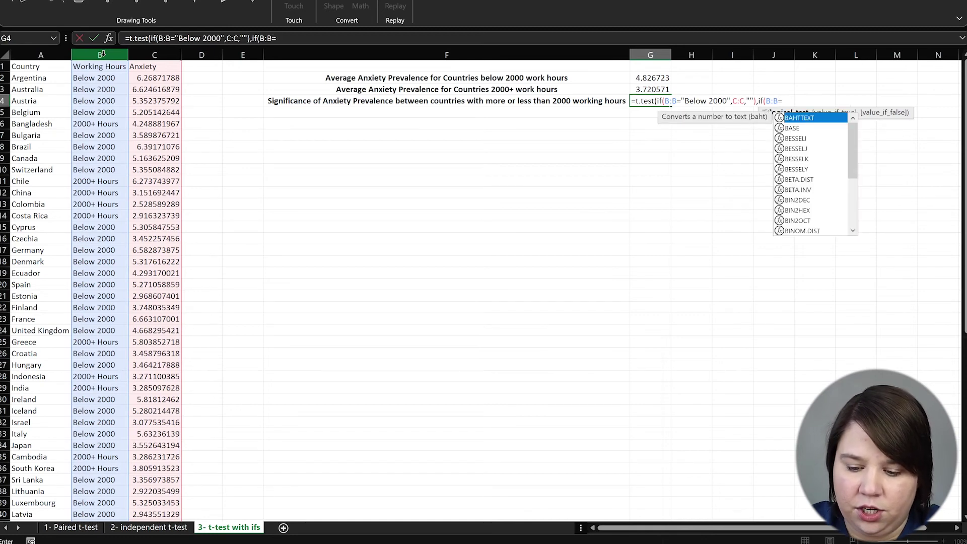
{"action": "type", "text": "\""}
{"action": "type", "text": "2000"}
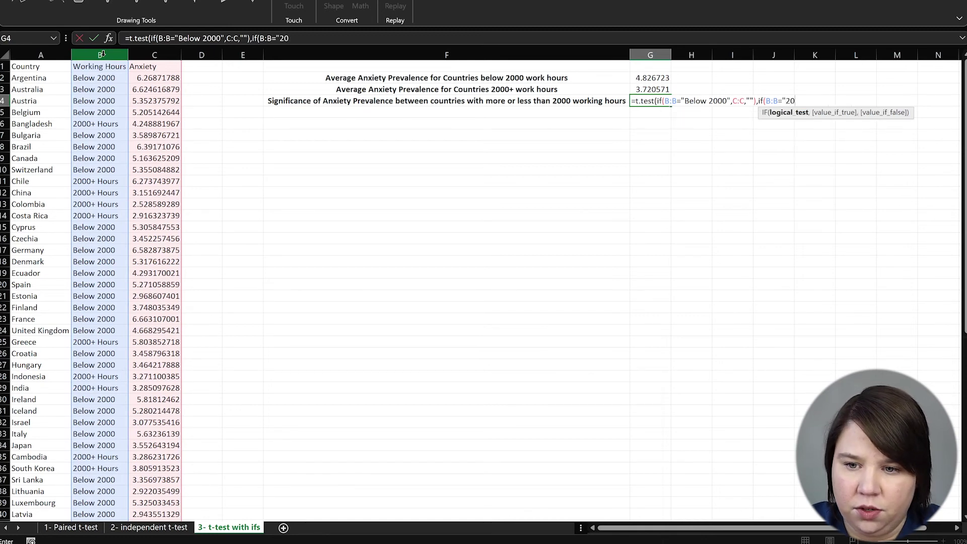
{"action": "type", "text": "+ H"}
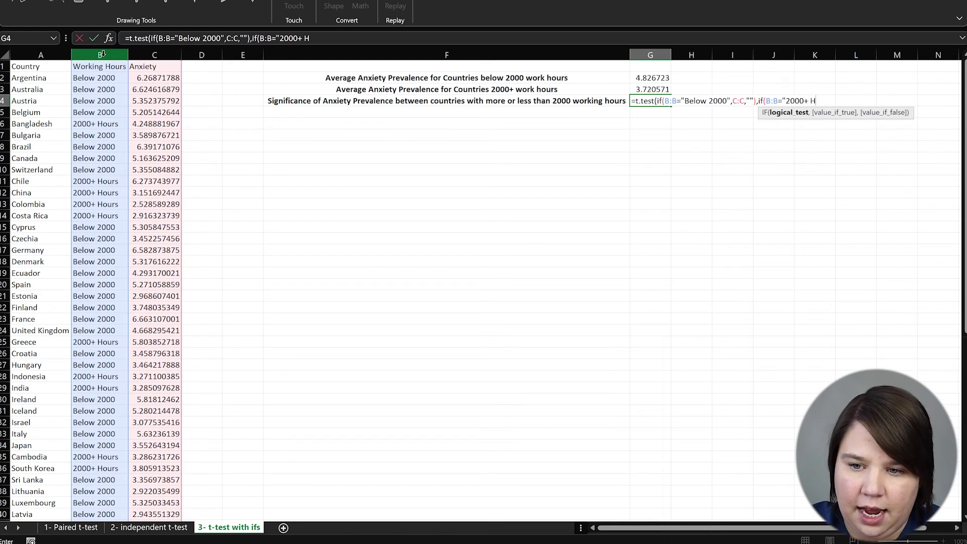
{"action": "type", "text": "ours\""}
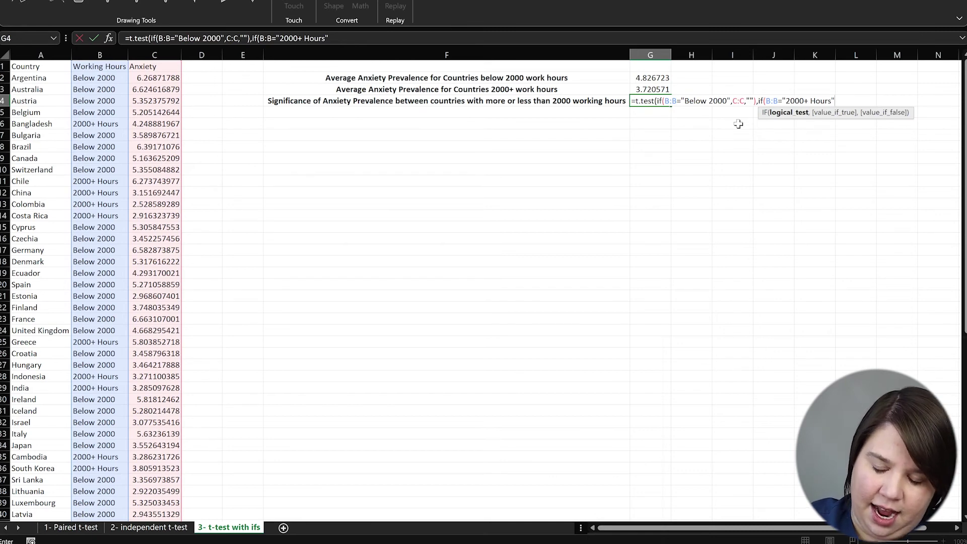
{"action": "type", "text": ","}
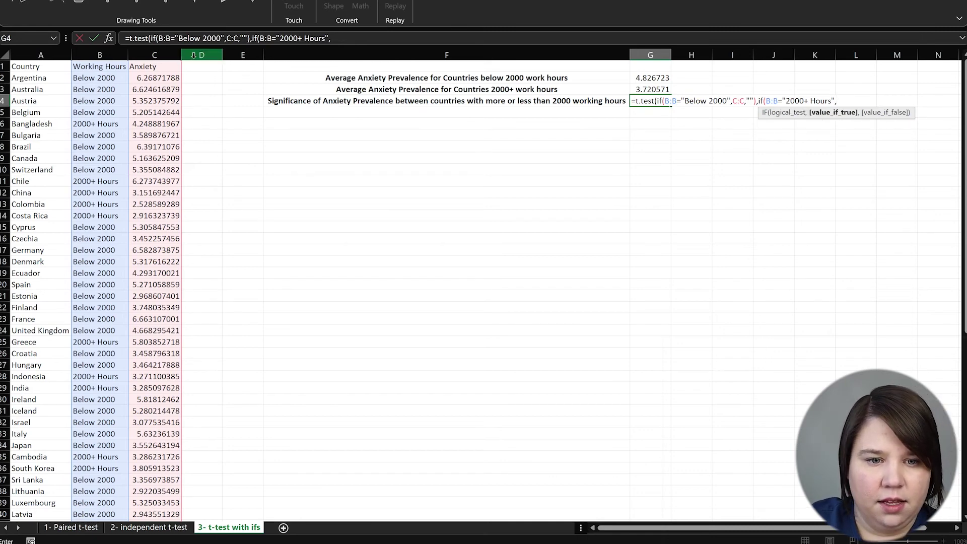
{"action": "left_click", "coordinate": [164, 53]}
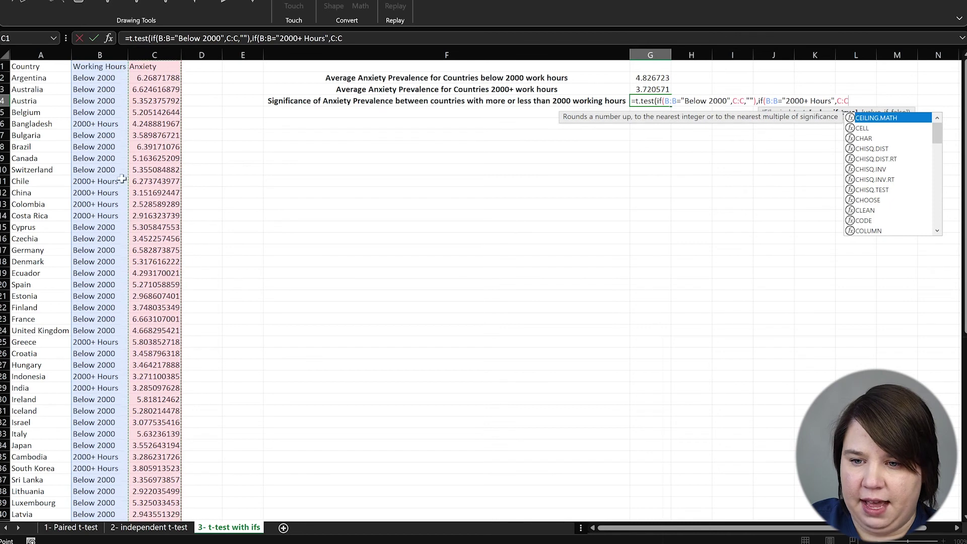
{"action": "type", "text": ","}
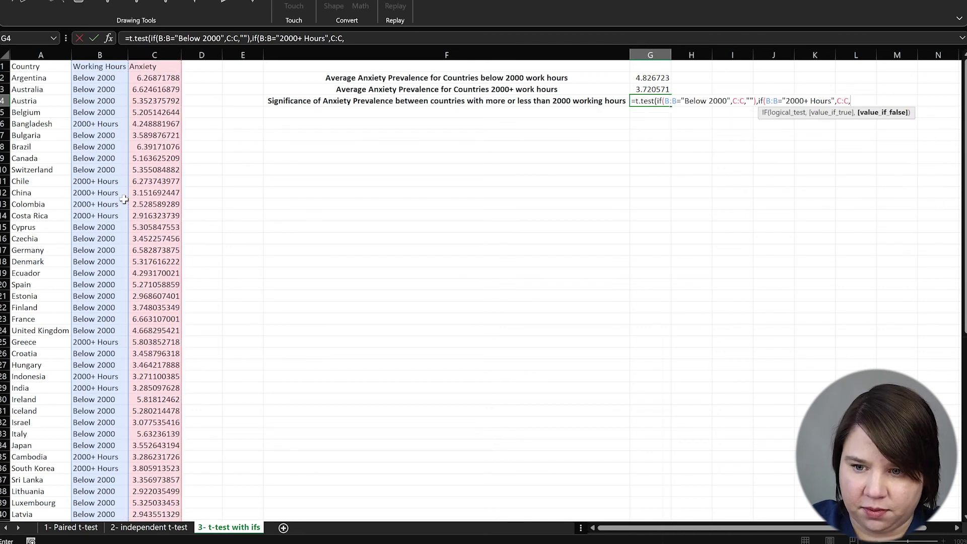
{"action": "type", "text": "\"\""}
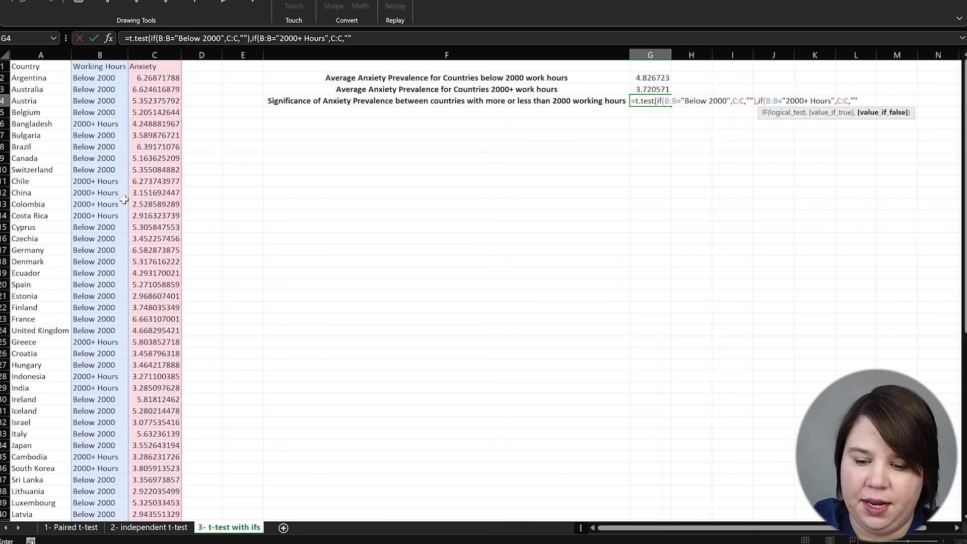
{"action": "type", "text": ")"}
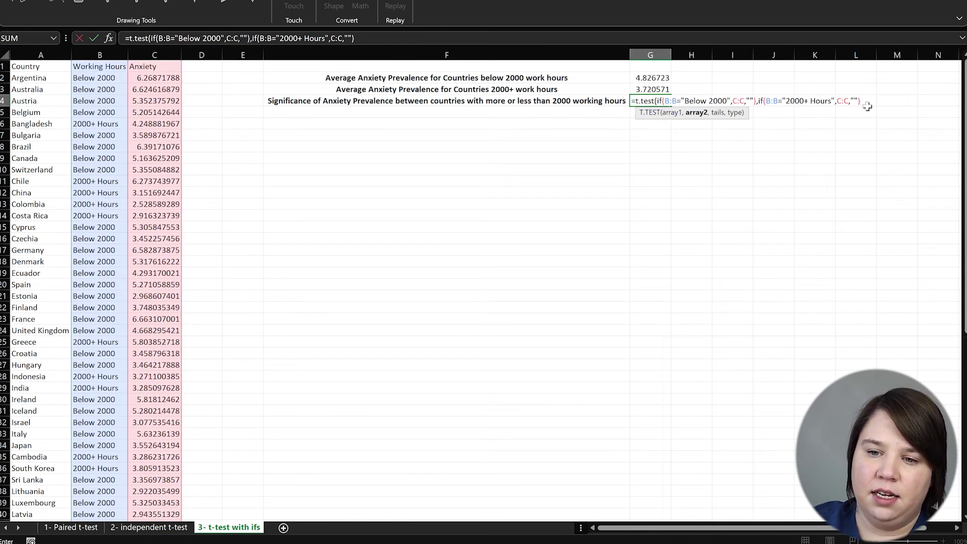
{"action": "type", "text": ","}
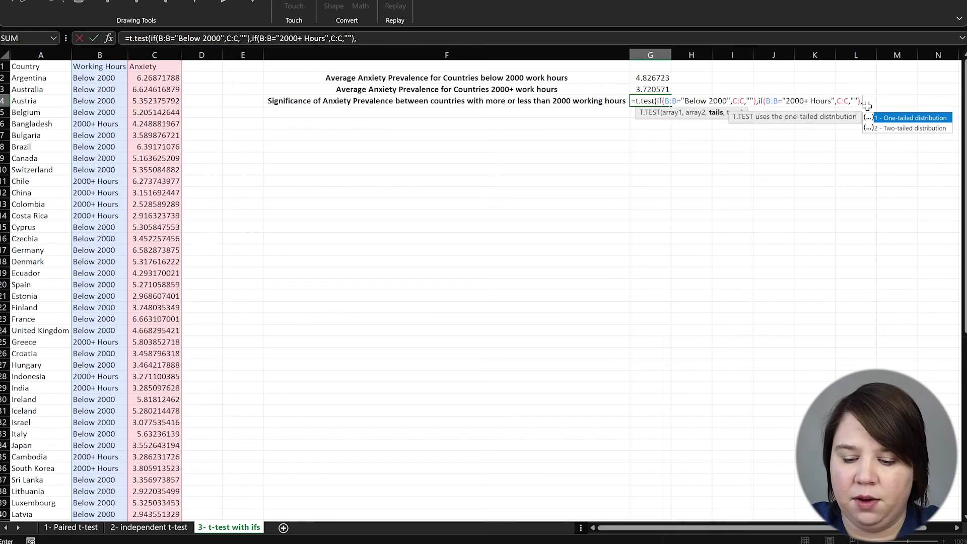
{"action": "type", "text": "2,"}
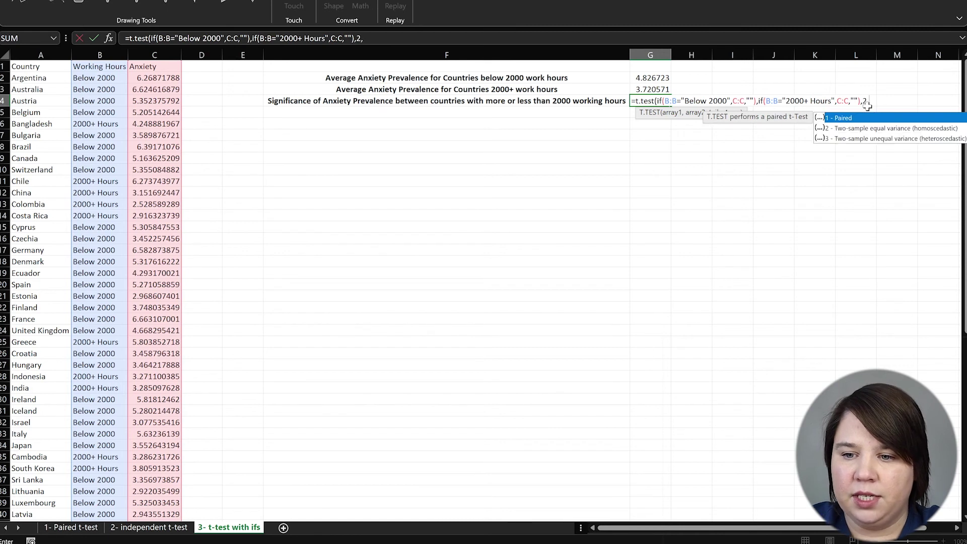
{"action": "type", "text": "3"}
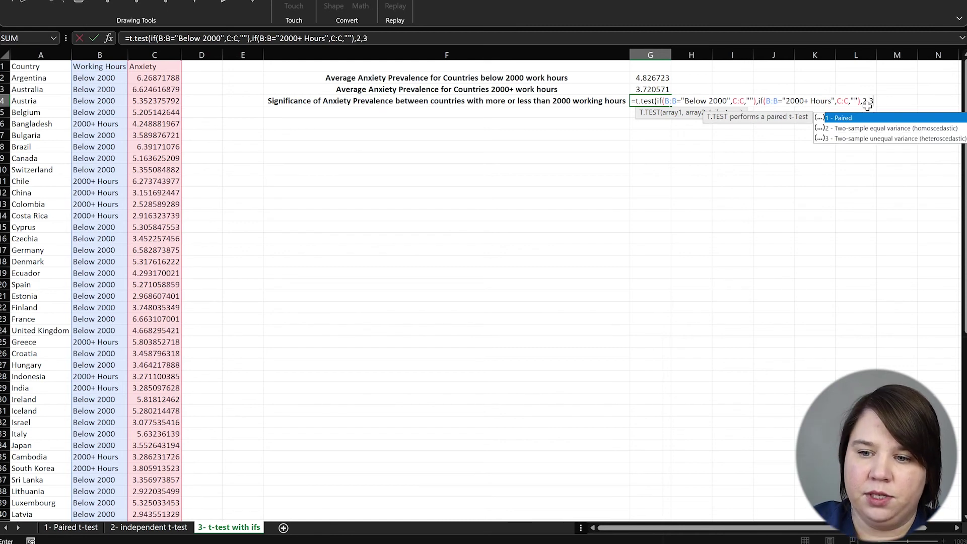
{"action": "type", "text": ")"}
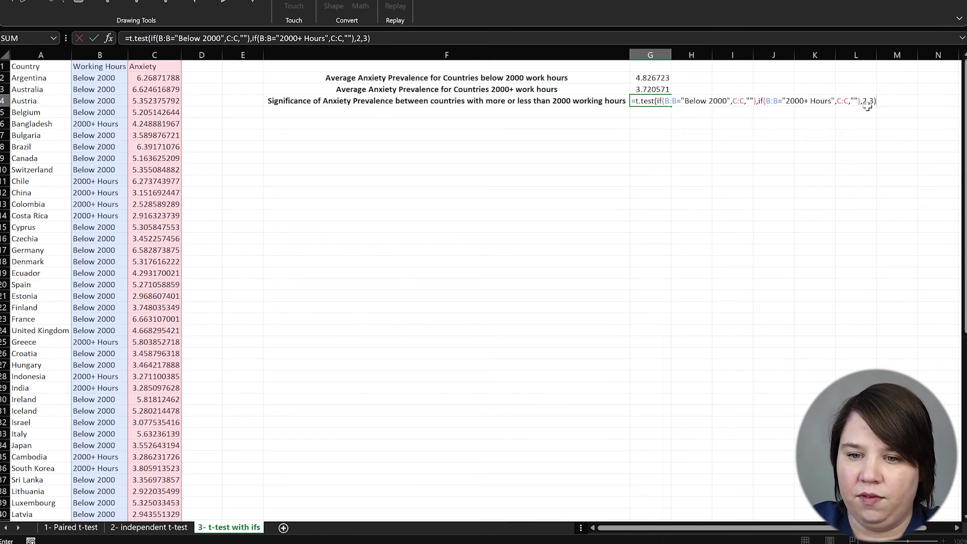
{"action": "key", "text": "Return"}
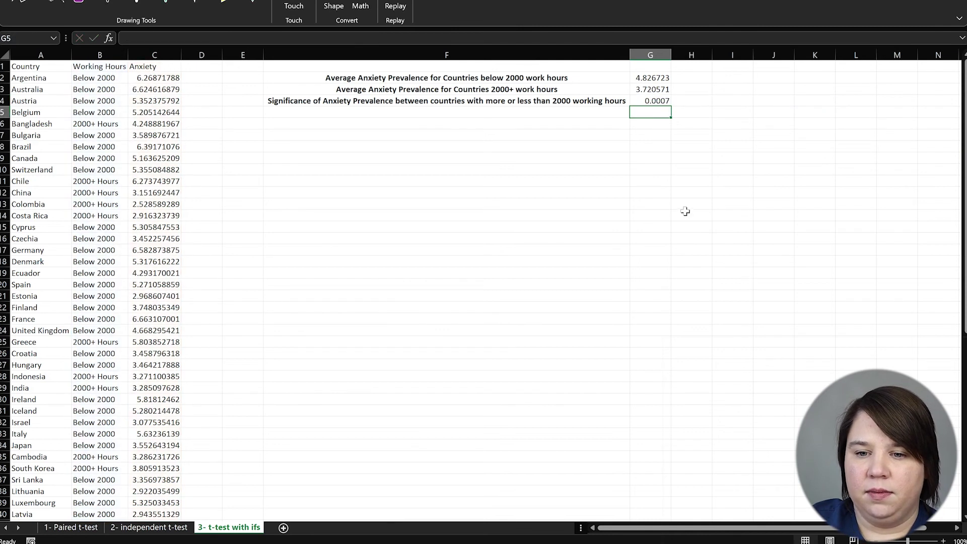
Review G4's T.TEST formula and the average labels, then return to the '2- independent t-test' sheet.
{"action": "left_click_drag", "start_coordinate": [685, 213], "coordinate": [683, 205]}
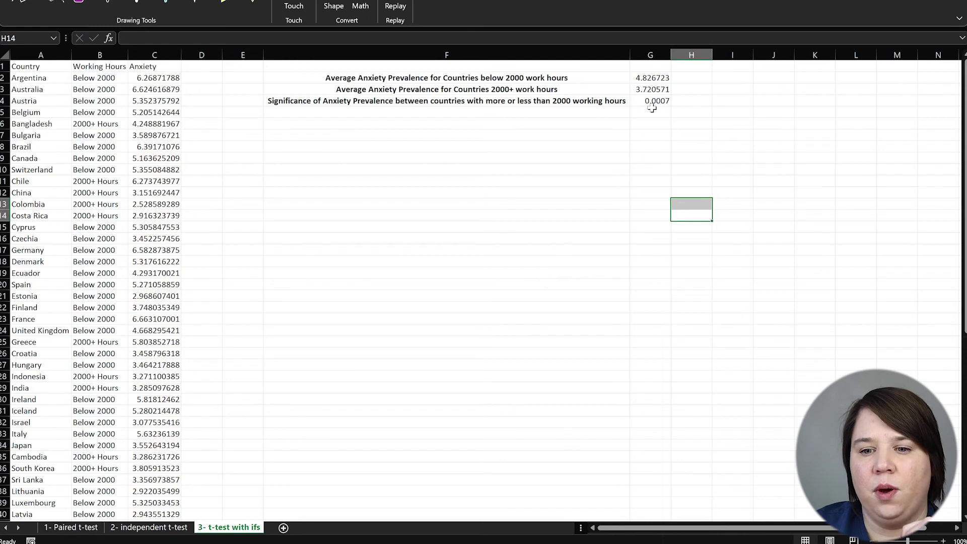
{"action": "left_click", "coordinate": [656, 101]}
{"action": "left_click", "coordinate": [626, 217]}
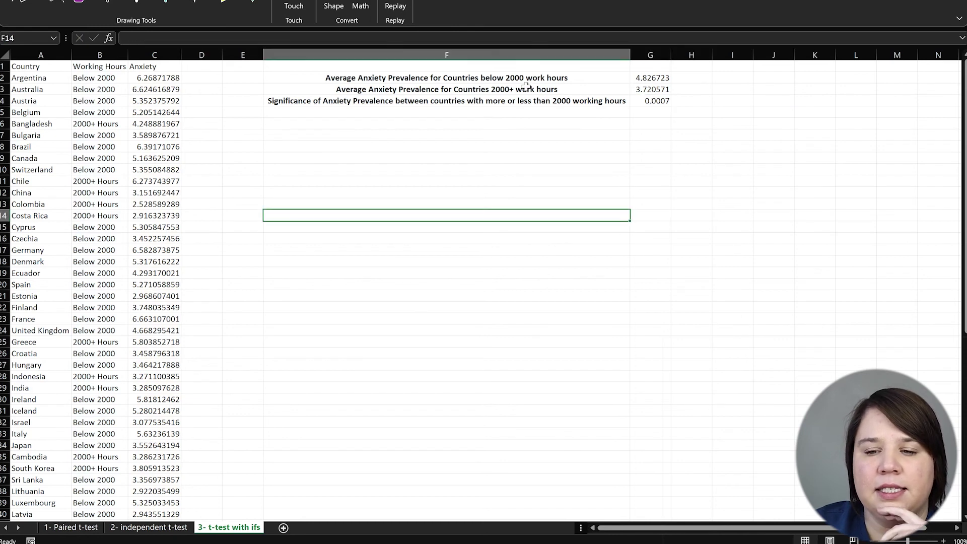
{"action": "left_click", "coordinate": [653, 110]}
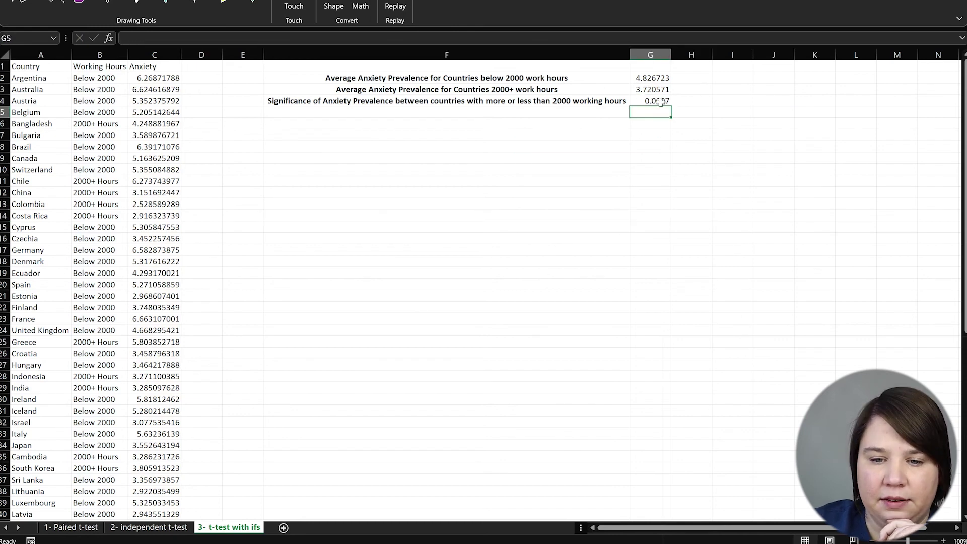
{"action": "left_click", "coordinate": [662, 102]}
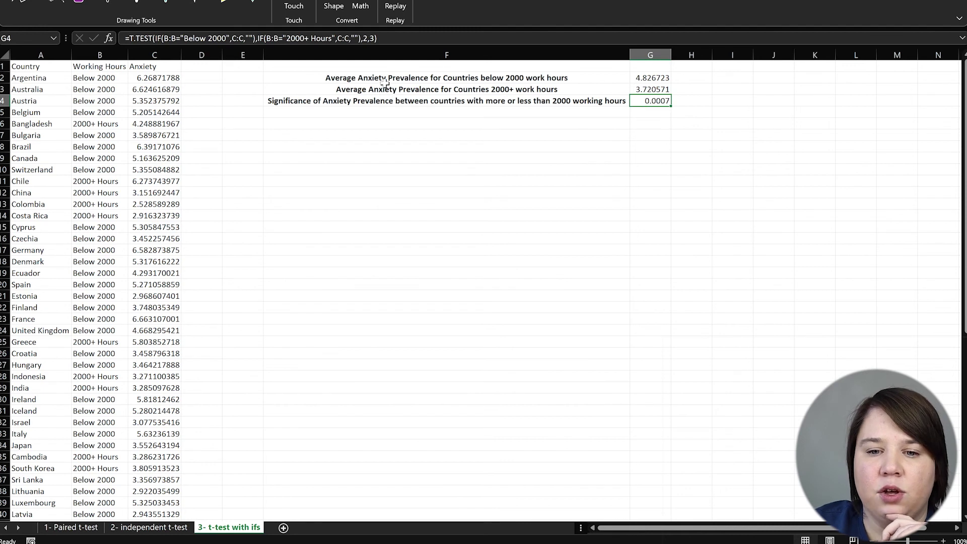
{"action": "left_click_drag", "start_coordinate": [385, 82], "coordinate": [635, 90]}
{"action": "left_click", "coordinate": [499, 90]}
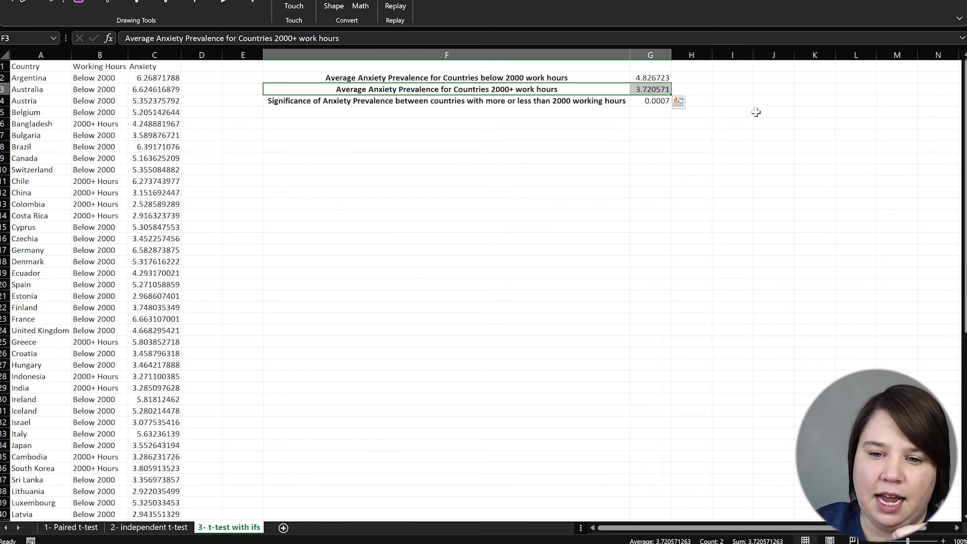
{"action": "left_click", "coordinate": [756, 112]}
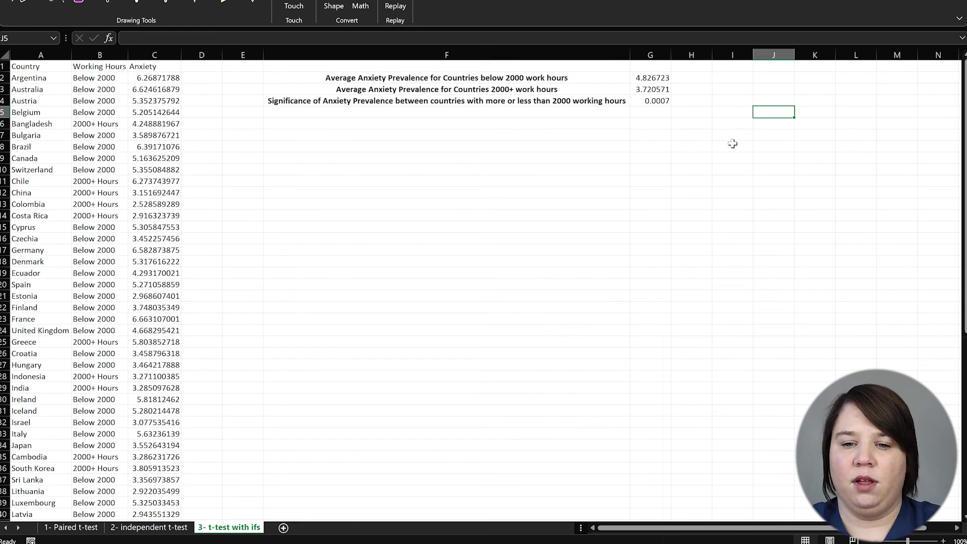
{"action": "left_click", "coordinate": [728, 157]}
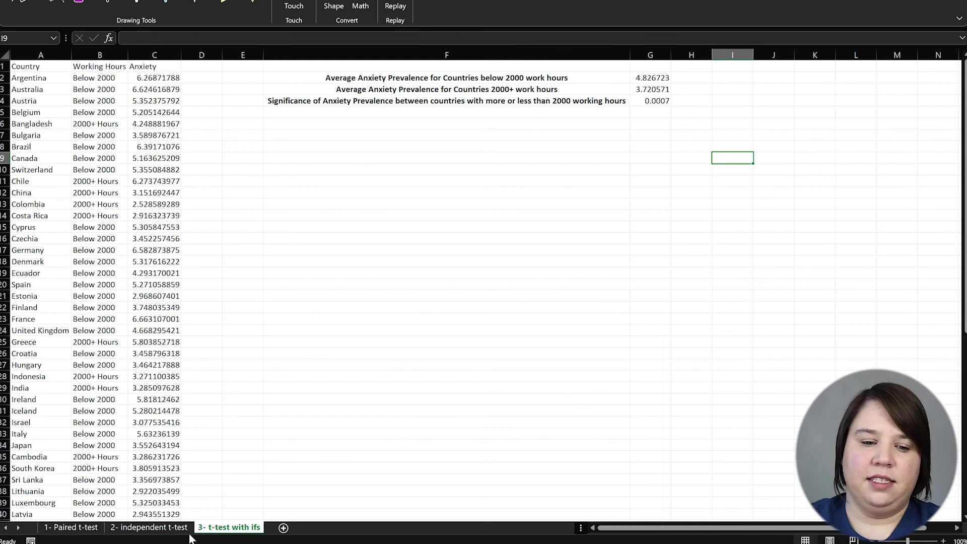
{"action": "left_click", "coordinate": [154, 528]}
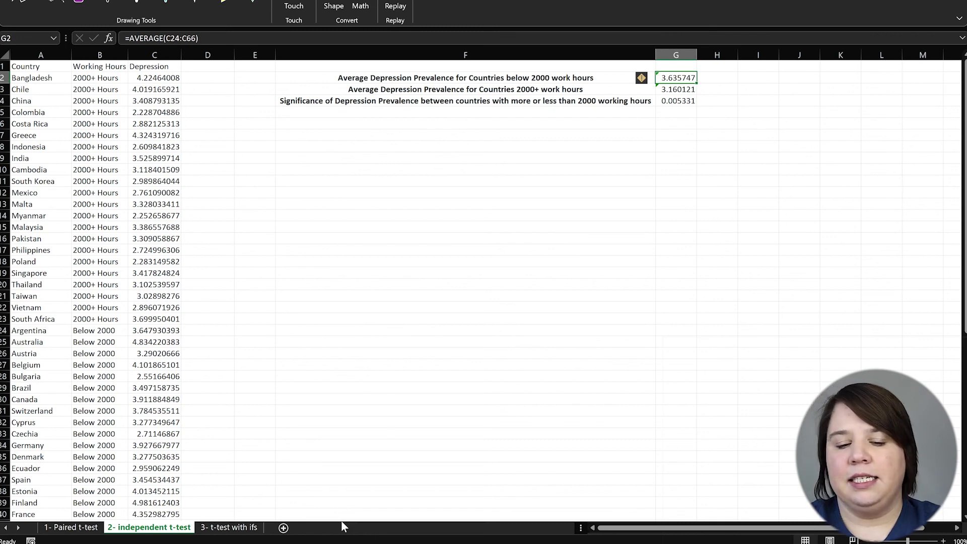
Return to the '3- t-test with ifs' sheet and show G4's T.TEST formula giving p-value 0.0007.
{"action": "left_click", "coordinate": [243, 529]}
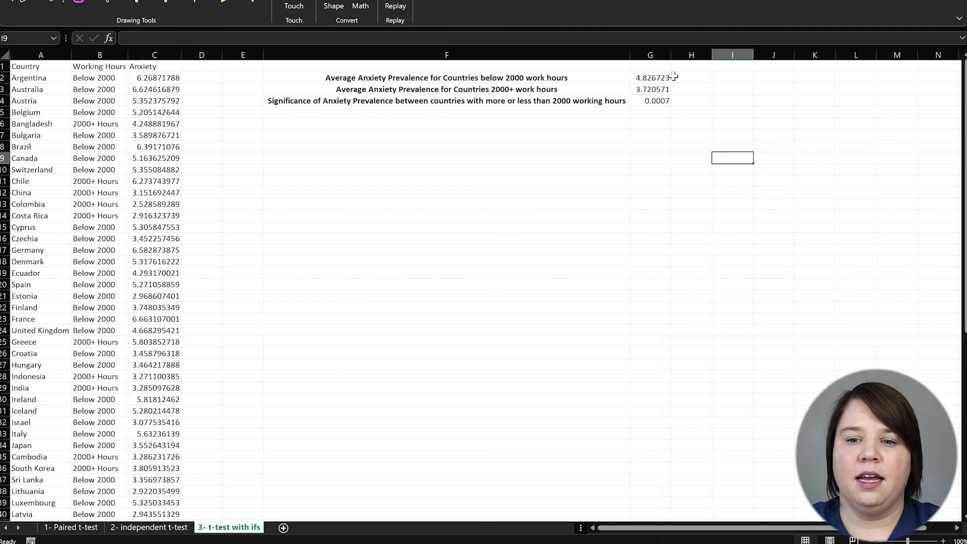
{"action": "left_click", "coordinate": [651, 99]}
{"action": "left_click", "coordinate": [715, 211]}
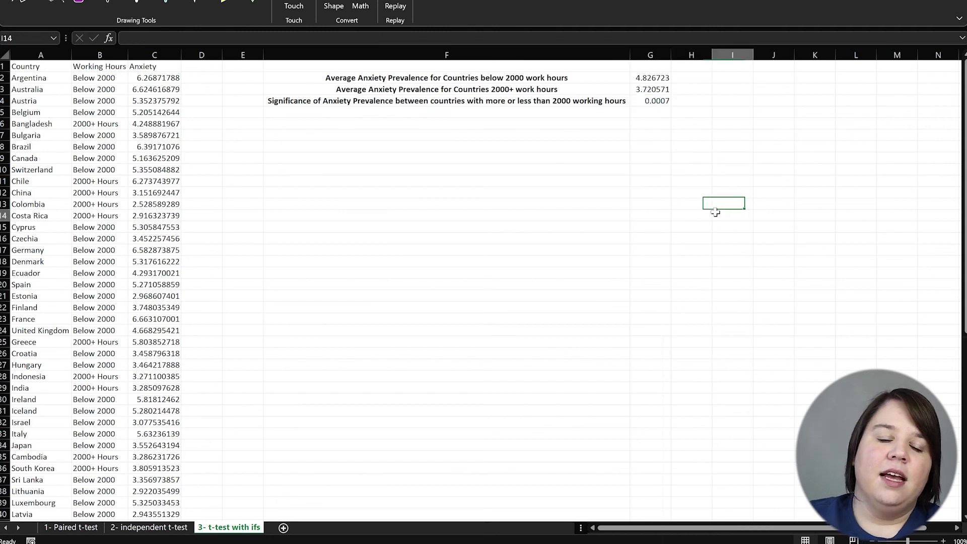
{"action": "left_click", "coordinate": [493, 239]}
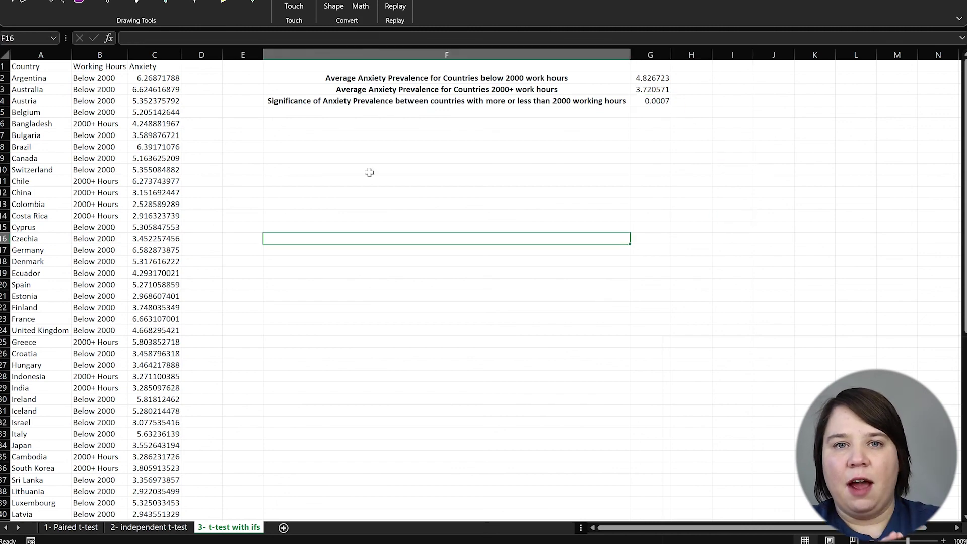